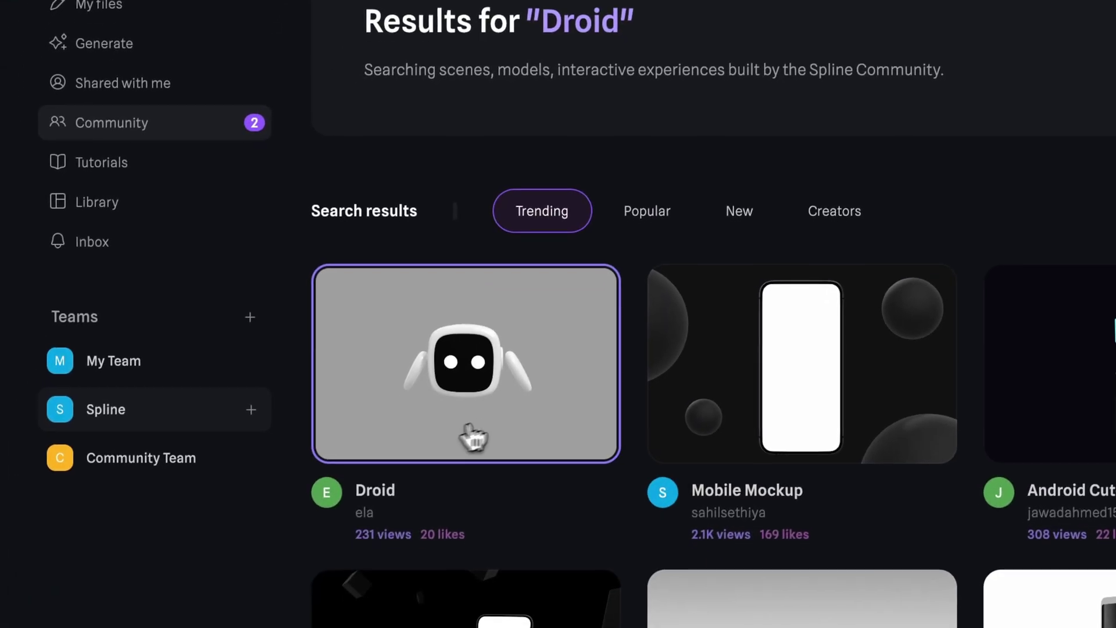
- Open the Droid scene from the community search results in the editor
click(360, 604)
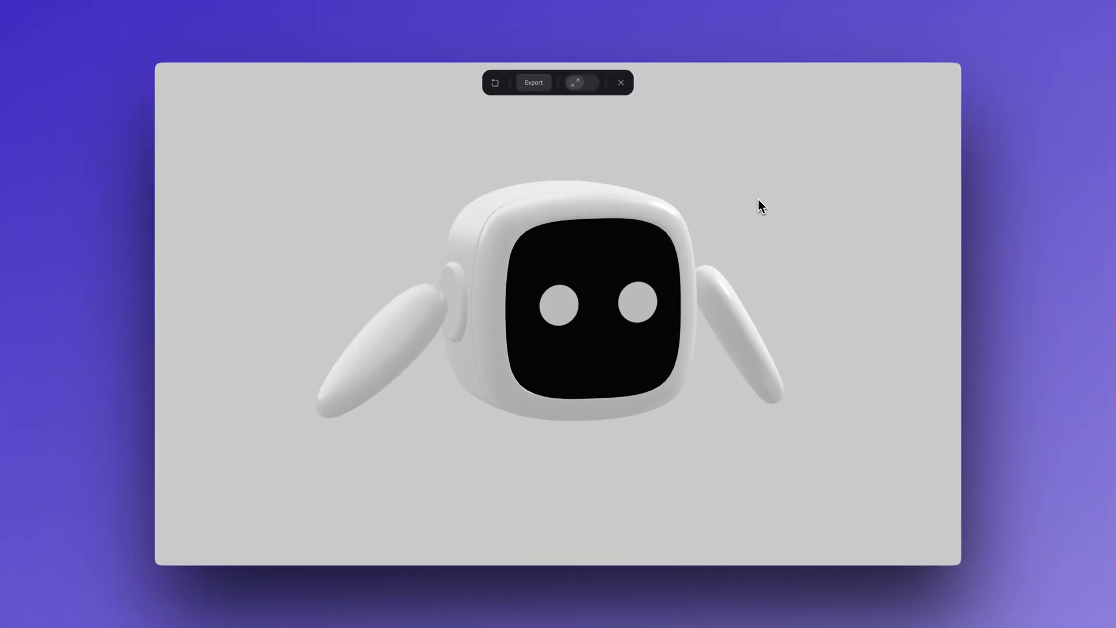
click(620, 83)
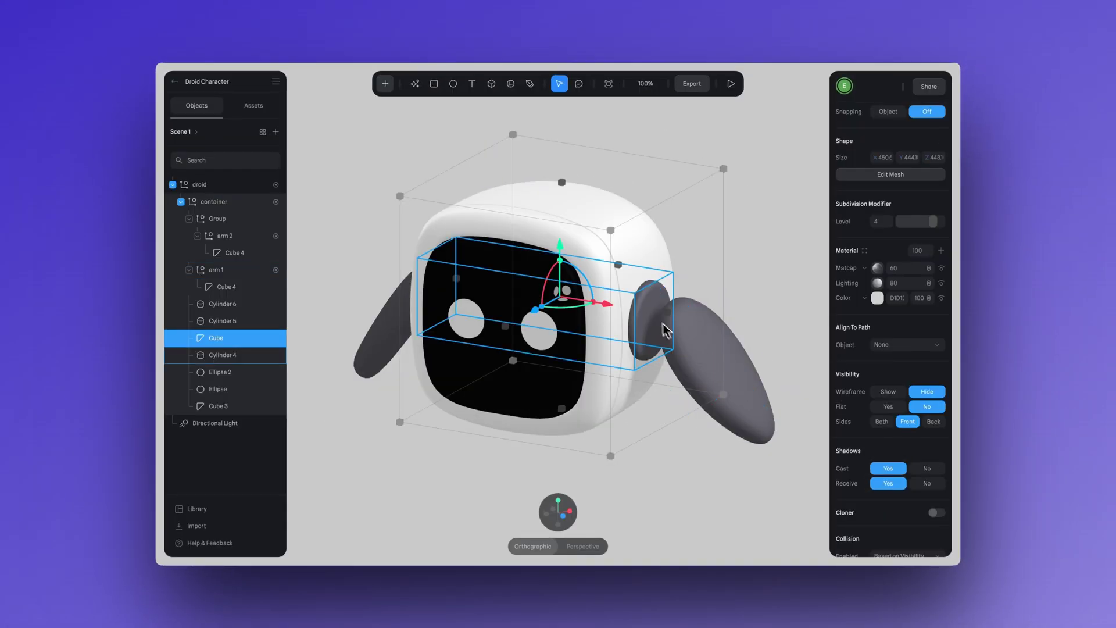
- Save the material of the droid's cube body as a material asset named White
right_drag(771, 345, 836, 342)
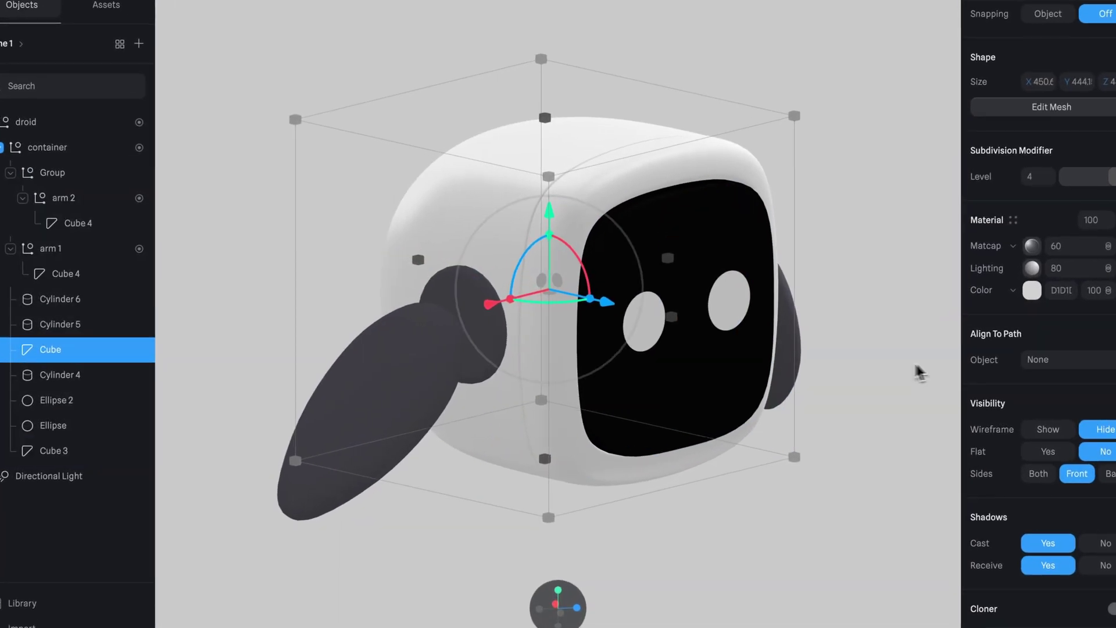
right_drag(799, 350, 740, 357)
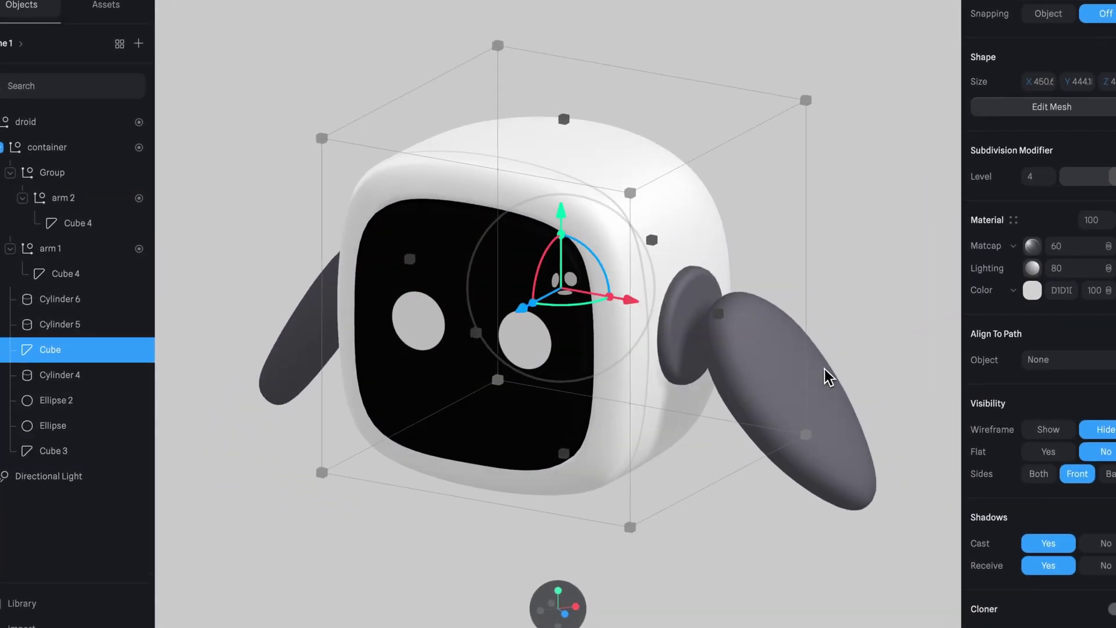
mouse_move(829, 377)
right_down()
mouse_move(832, 367)
mouse_move(833, 378)
right_up()
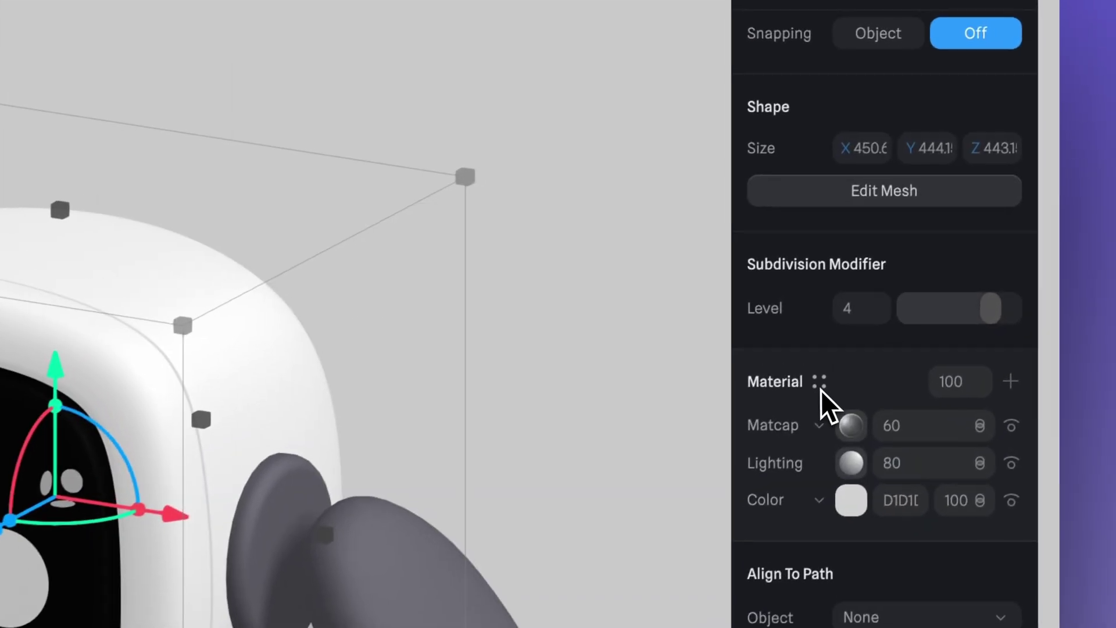
click(1013, 220)
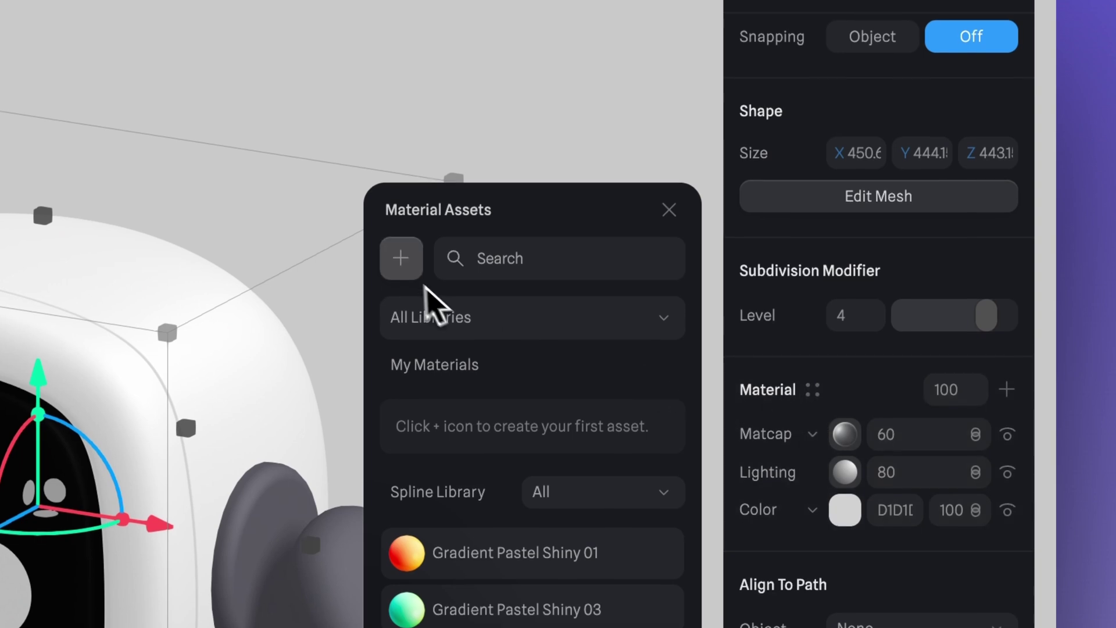
click(400, 267)
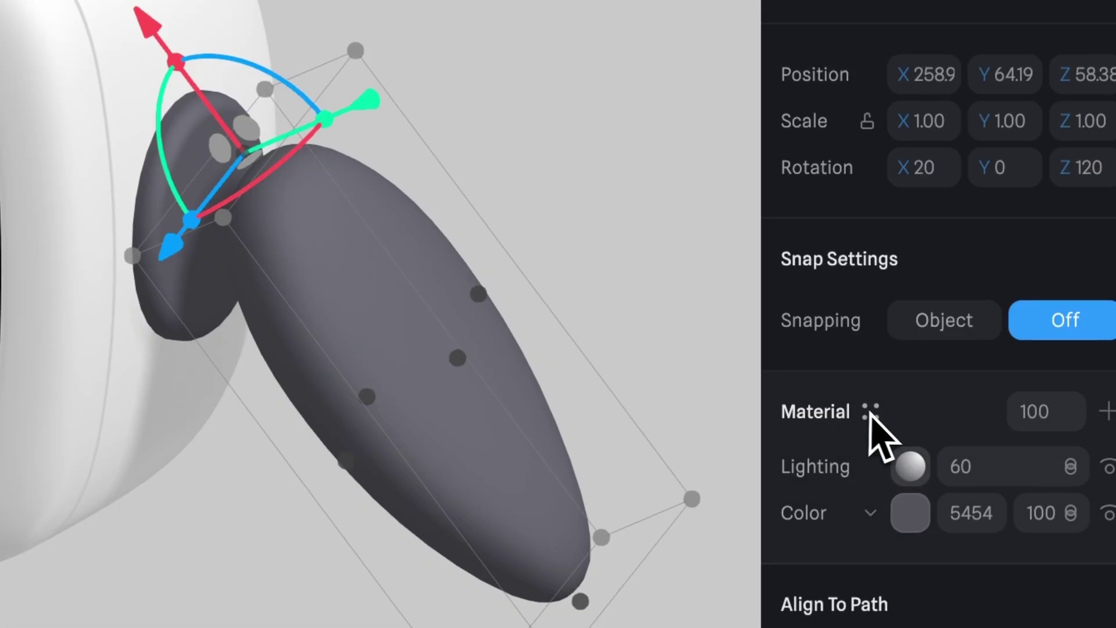
- Apply the White material asset to arm 1 and to the group containing arm 2
click(871, 412)
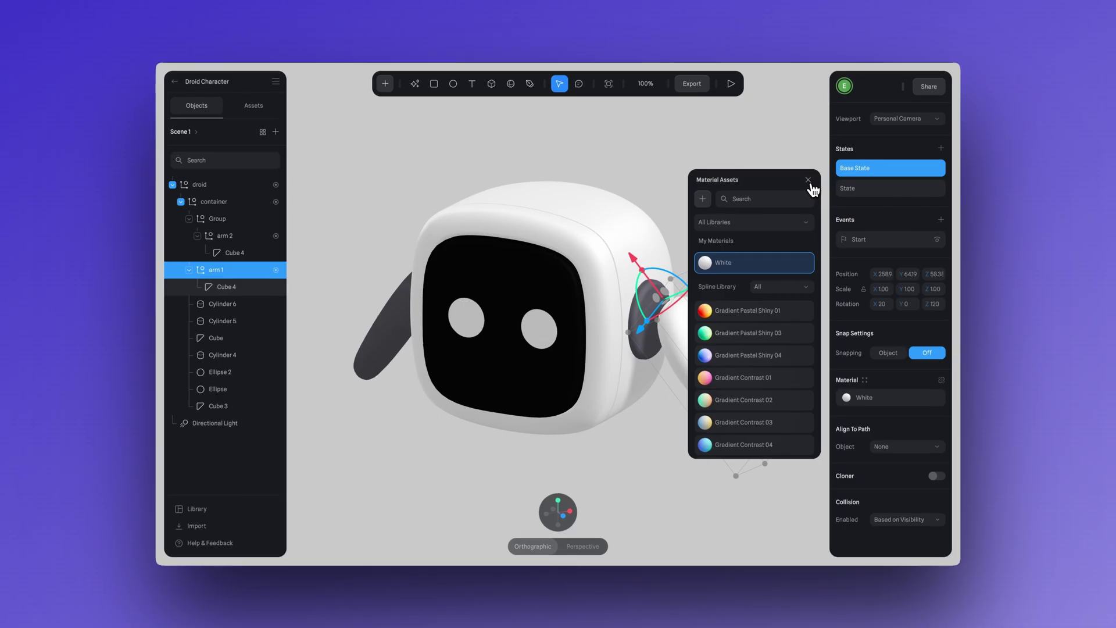
click(811, 186)
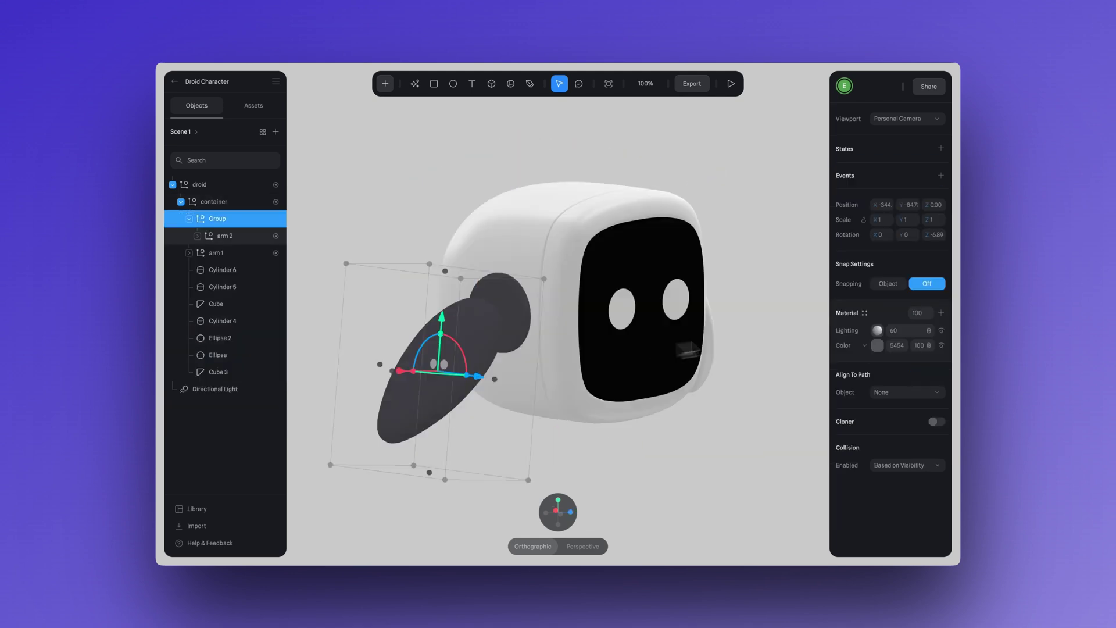
click(866, 316)
click(740, 266)
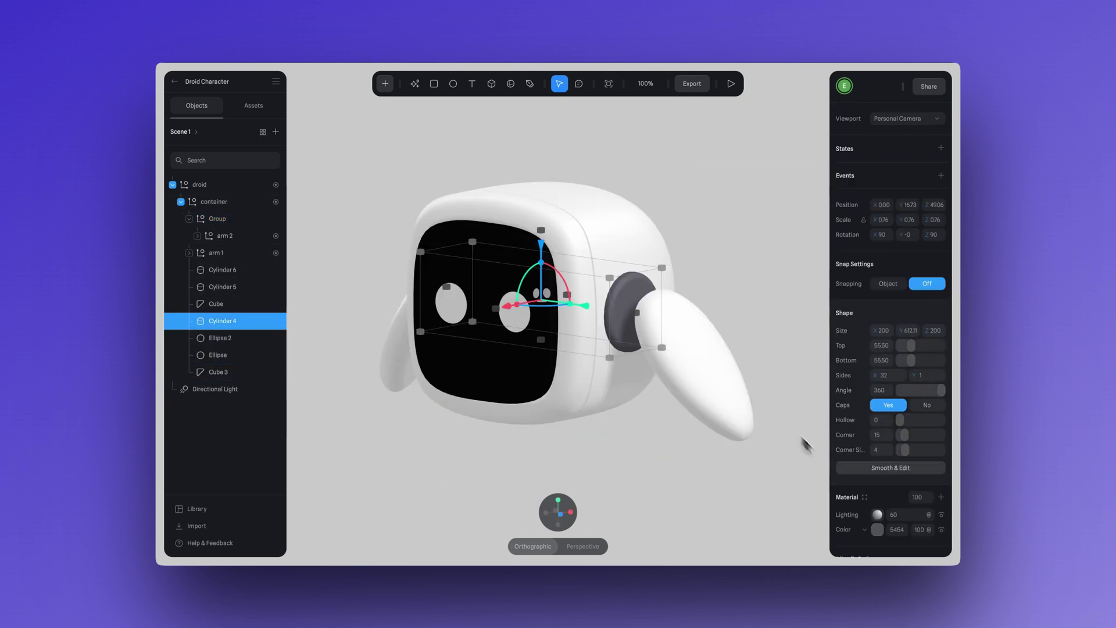
- Apply the White material asset to Cylinder 4, the part joining the arms to the head
scroll(845, 482, down, 1)
scroll(845, 483, down, 4)
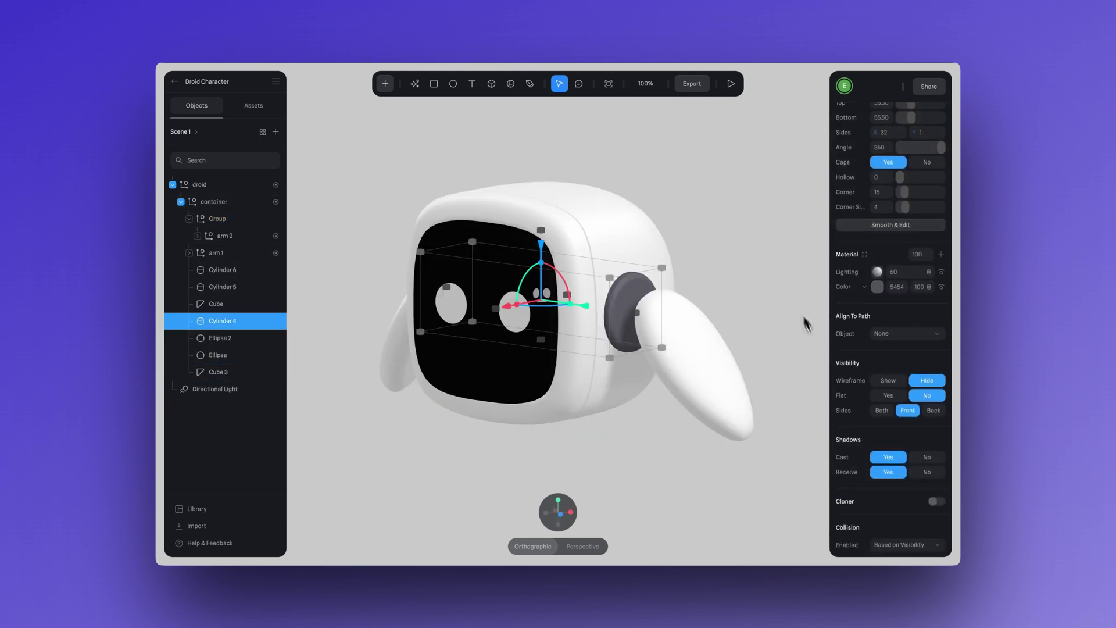
click(865, 255)
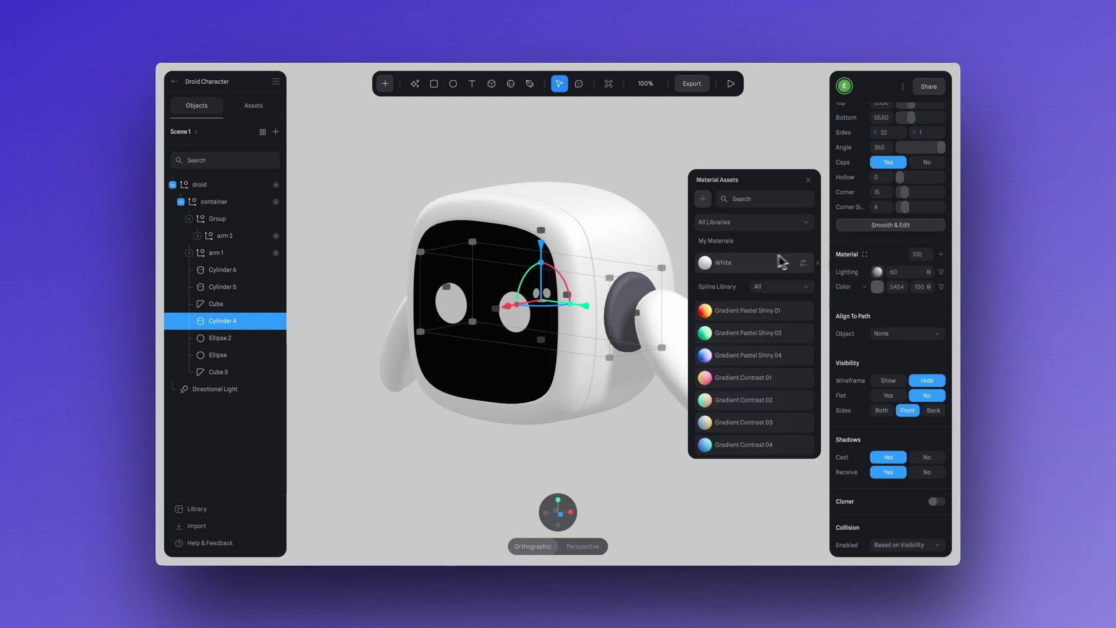
click(742, 268)
click(809, 180)
drag(787, 192, 758, 199)
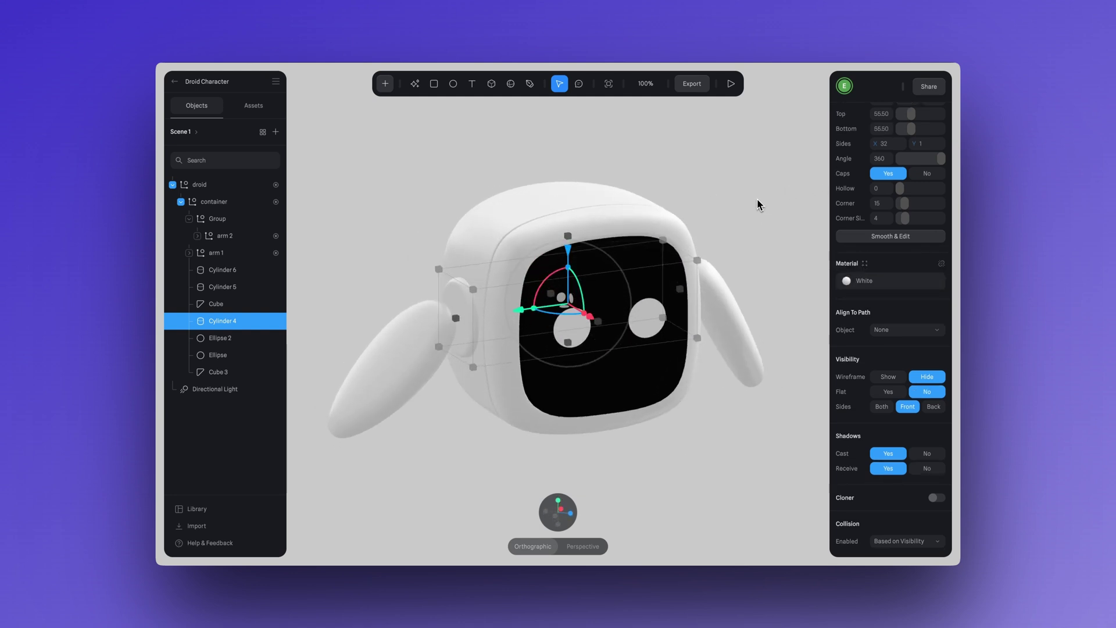
- Edit the White material asset and try a light magenta tint as its color
mouse_move(582, 155)
mouse_down()
mouse_move(566, 154)
mouse_move(592, 155)
mouse_up()
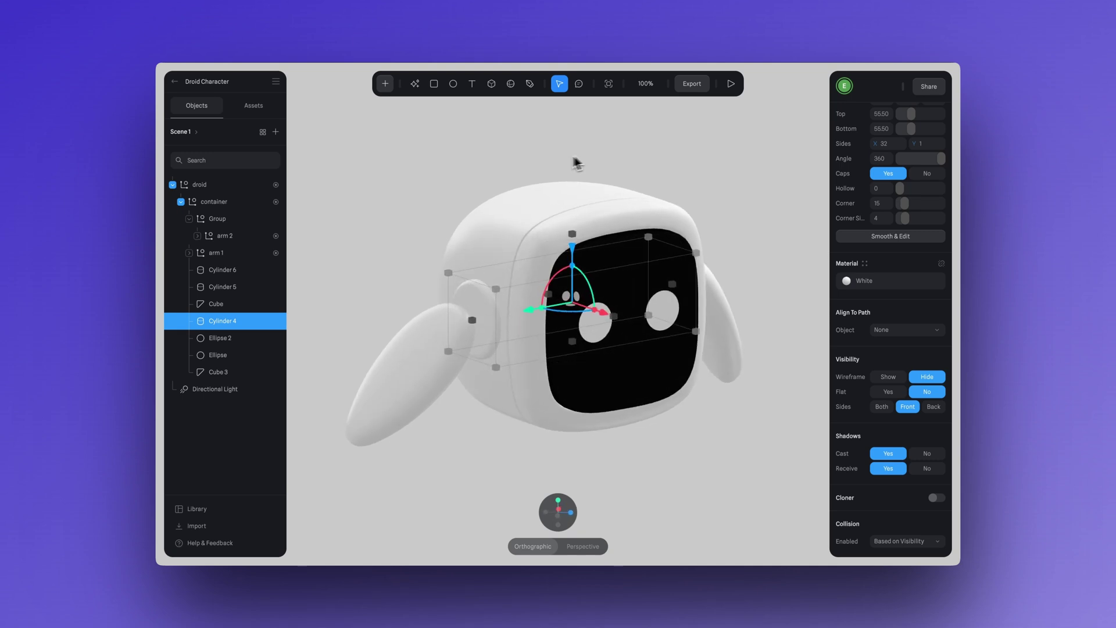
click(256, 107)
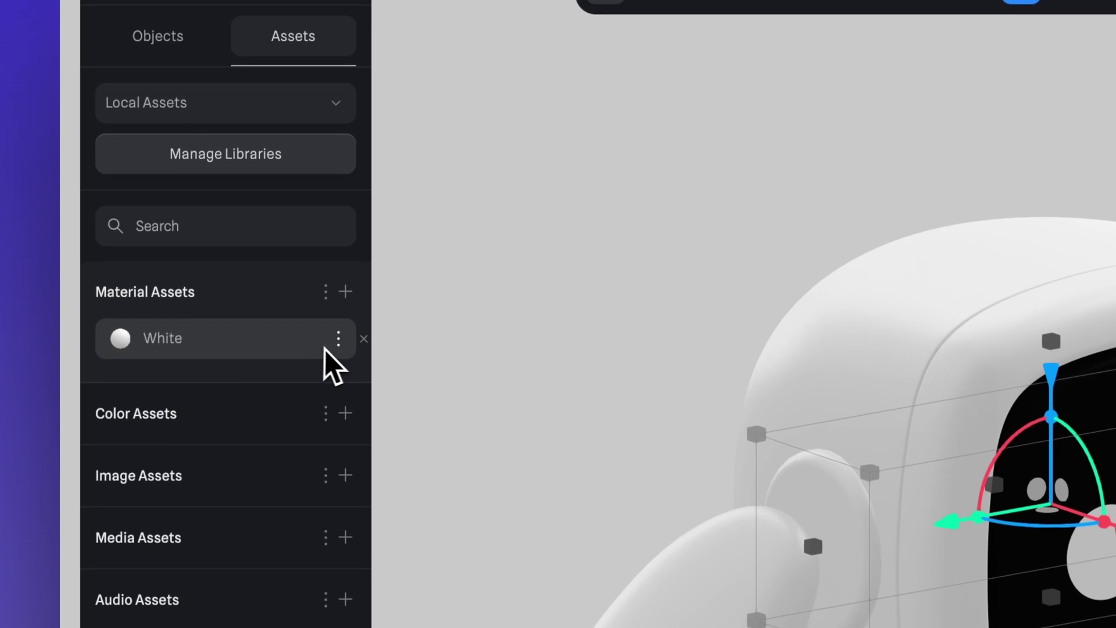
click(327, 349)
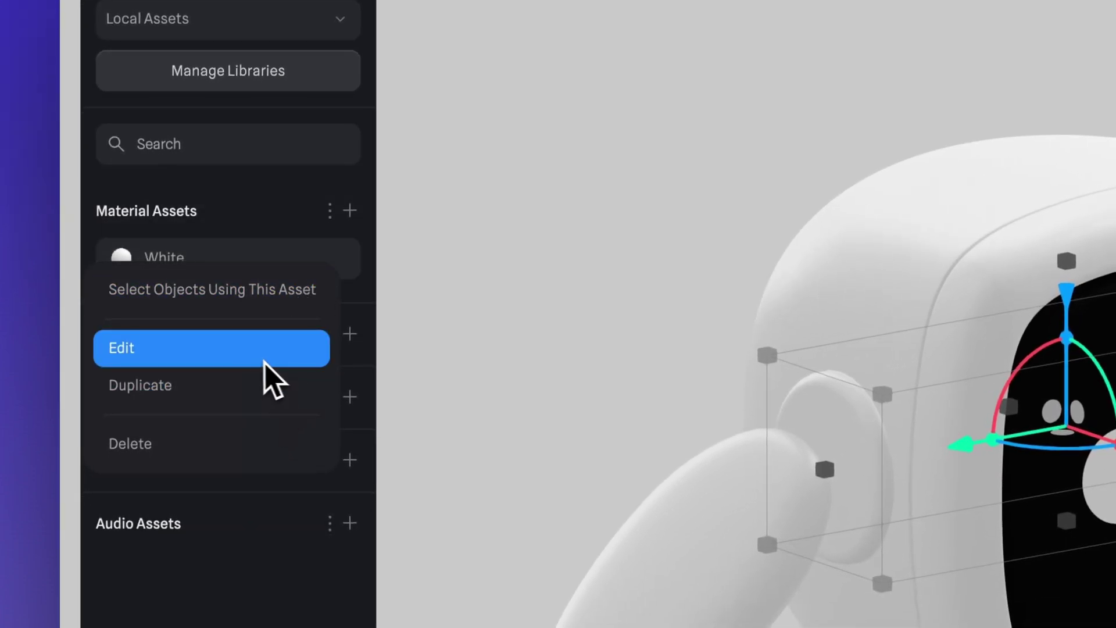
click(194, 362)
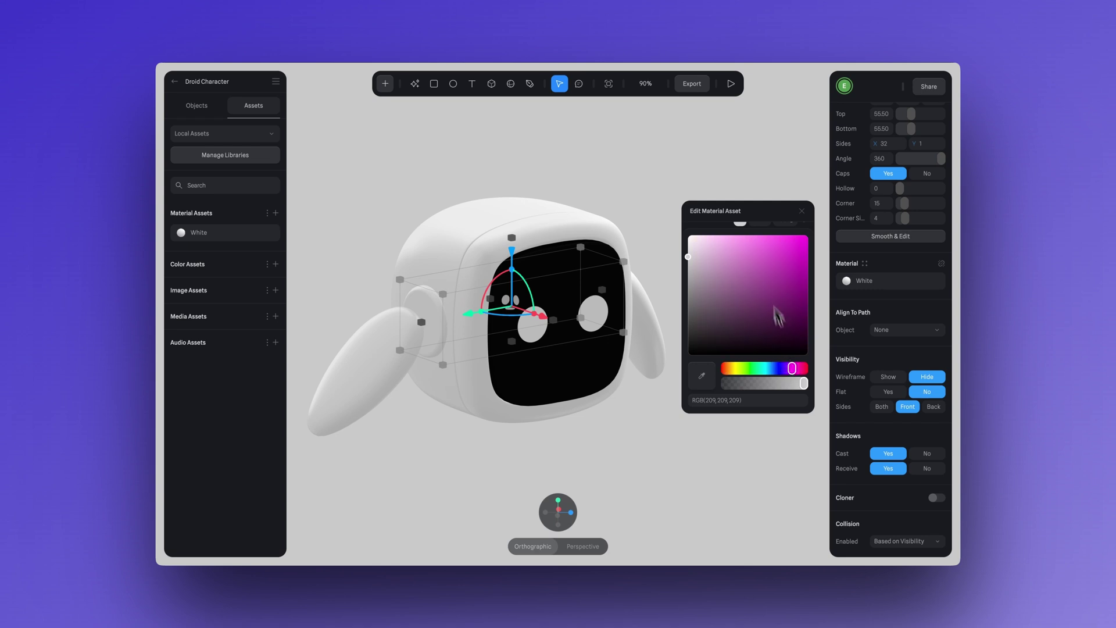
click(735, 244)
mouse_move(737, 247)
mouse_down()
mouse_move(752, 239)
mouse_move(751, 254)
mouse_move(719, 238)
mouse_move(733, 244)
mouse_up()
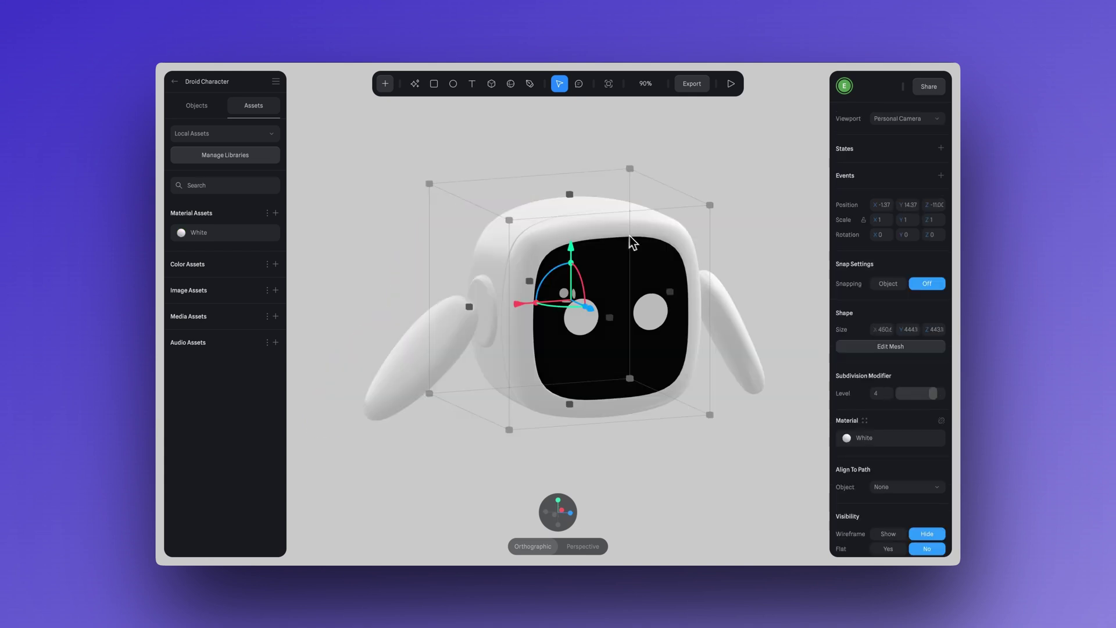
- Set the subdivision modifier level of the droid's cube body to 2
middle_drag(796, 226, 745, 245)
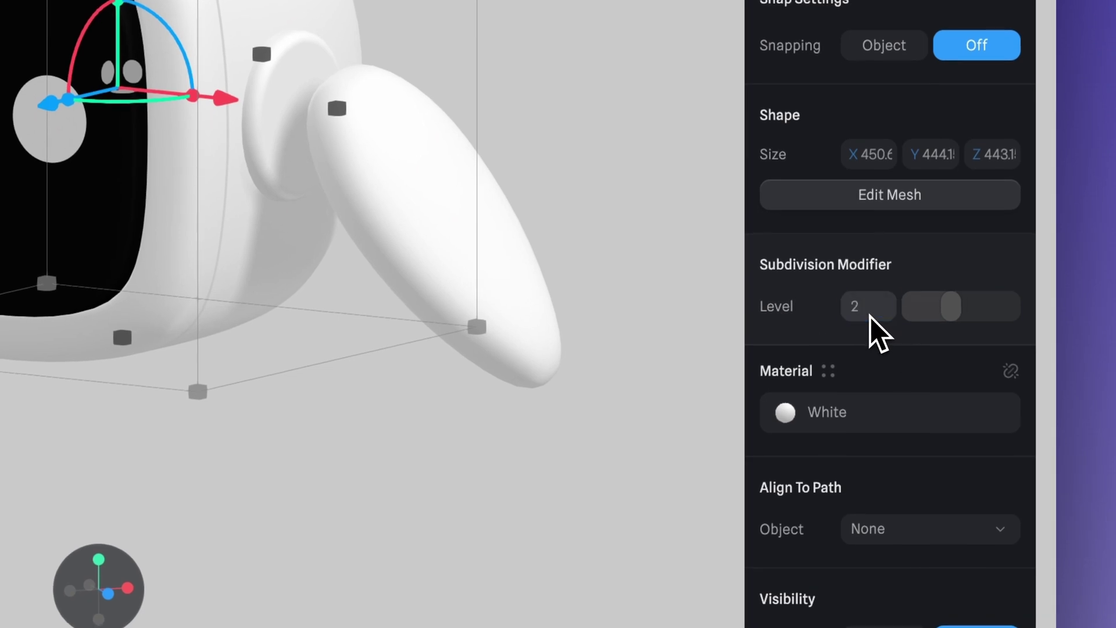
click(647, 247)
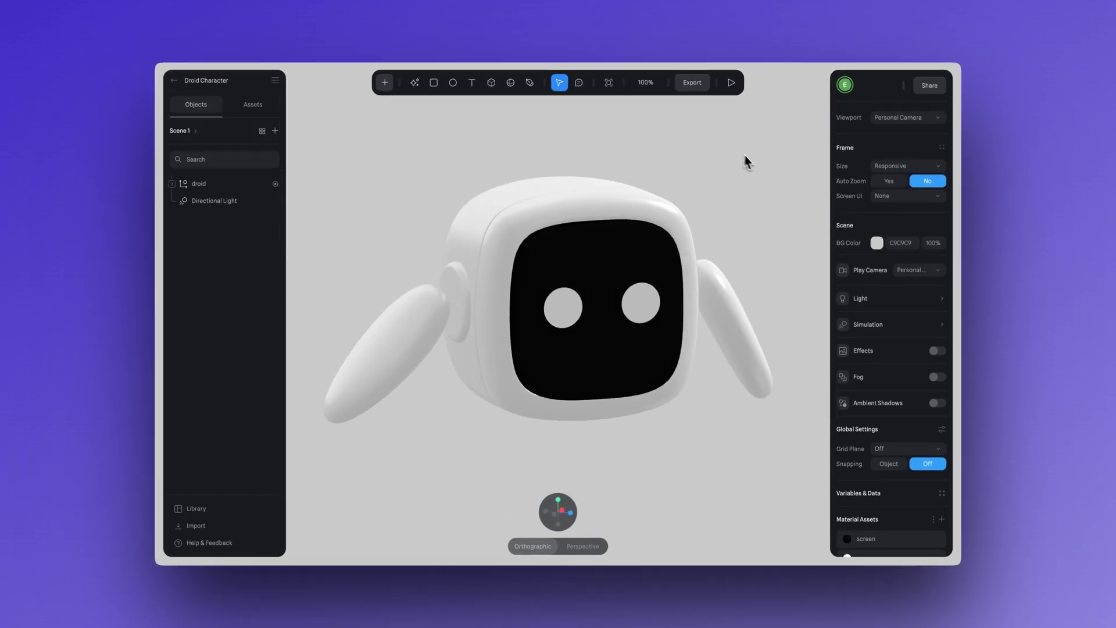
- Add a Look At event to the droid group, targeting the cursor on a camera-aligned plane at distance 1000, and test it in play mode
click(587, 261)
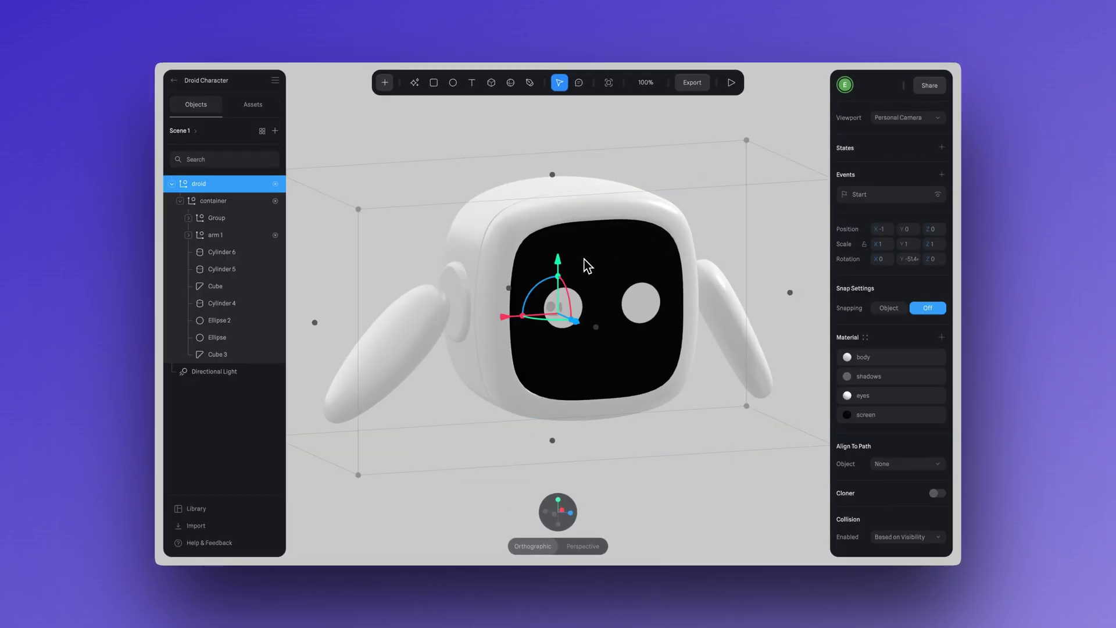
click(942, 174)
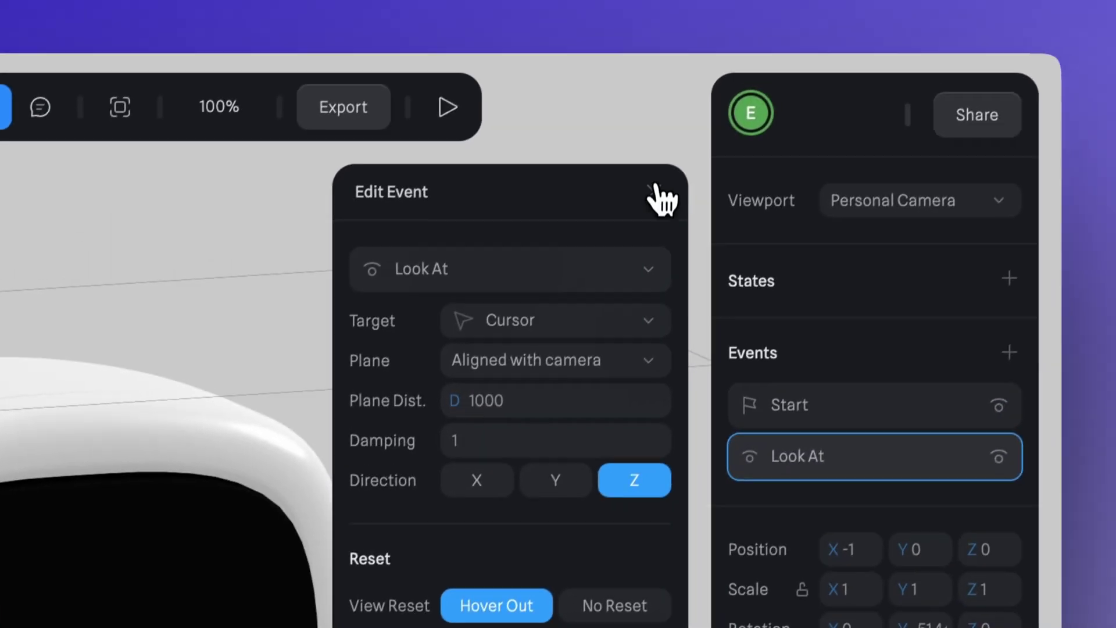
click(662, 195)
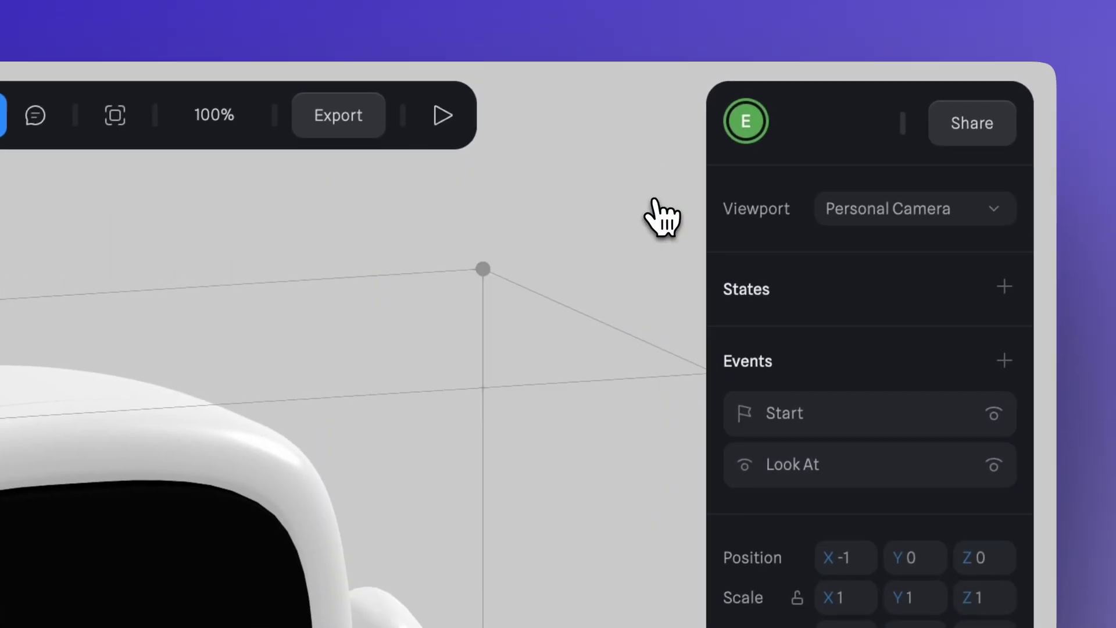
click(442, 115)
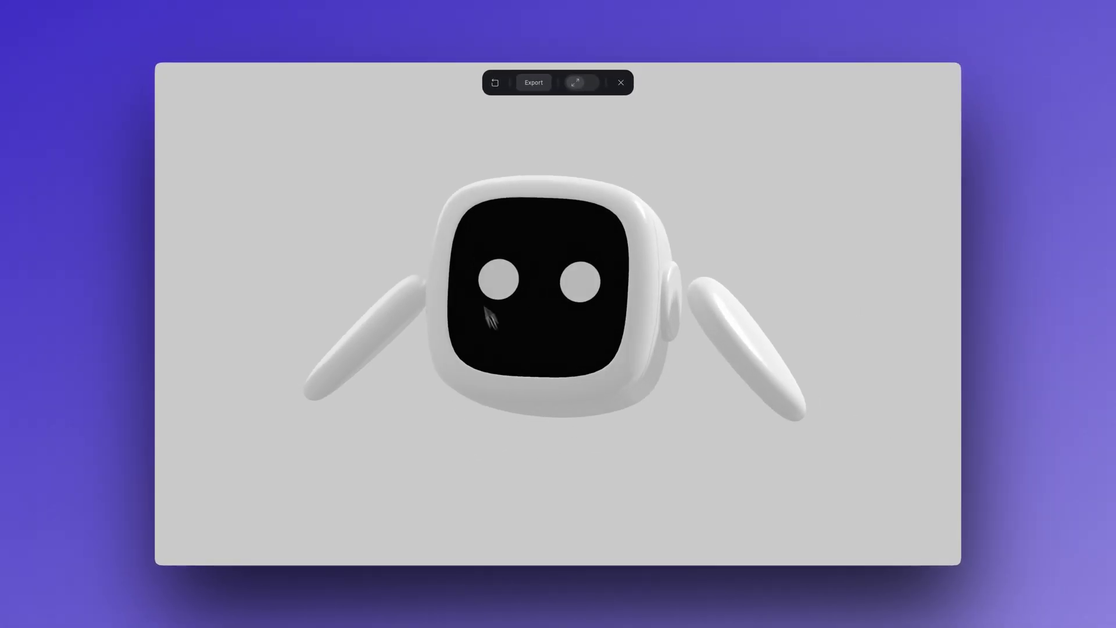
key(Escape)
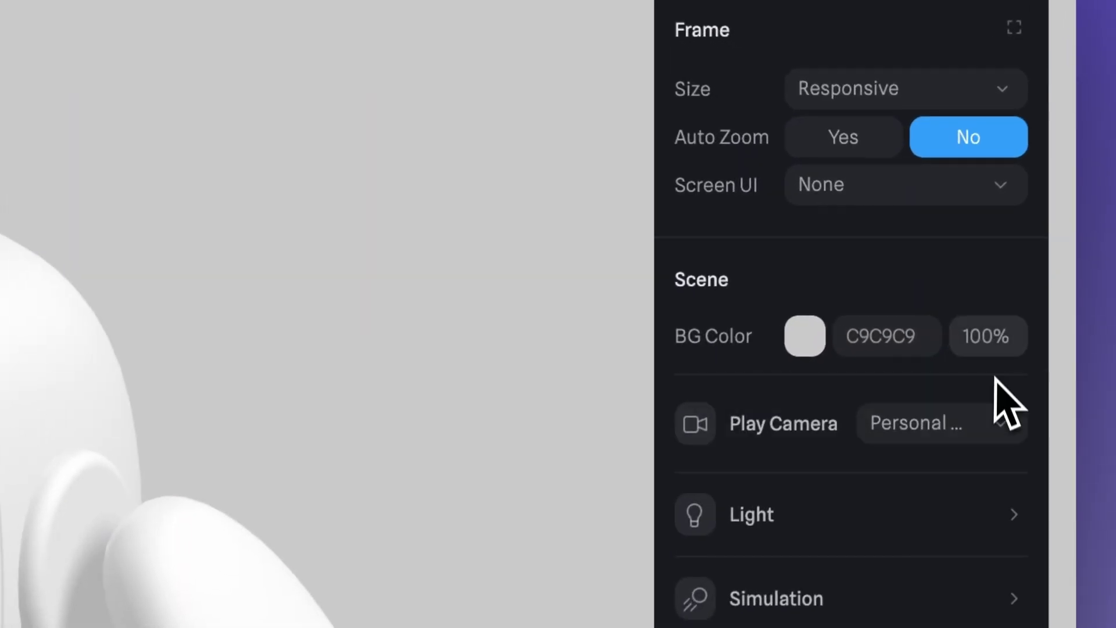
- Set the scene's background color opacity to 0%
click(933, 244)
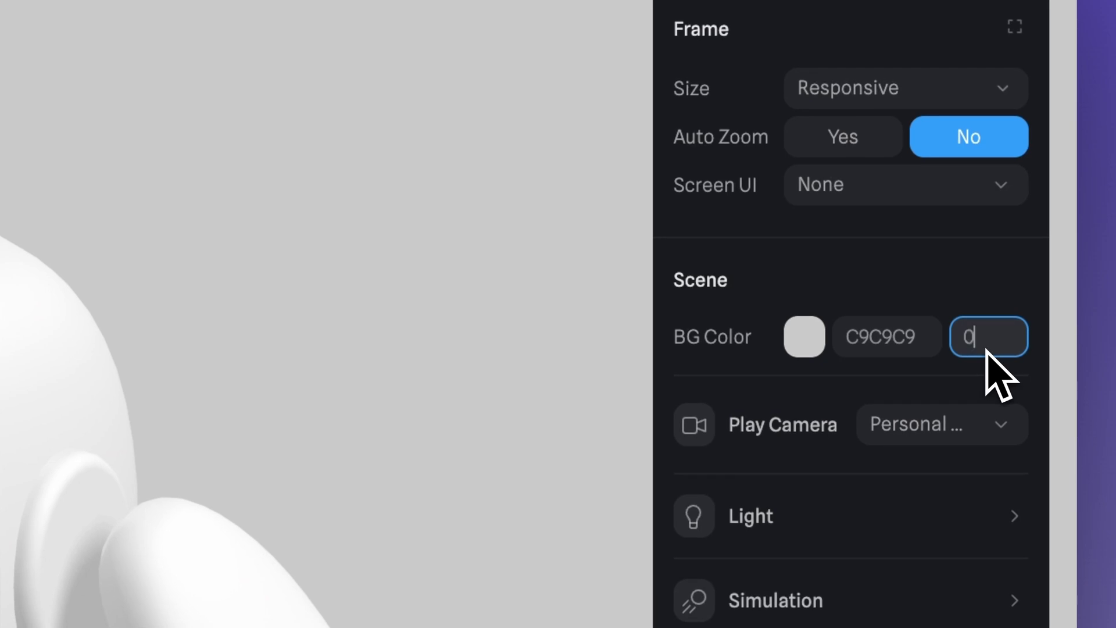
key(Return)
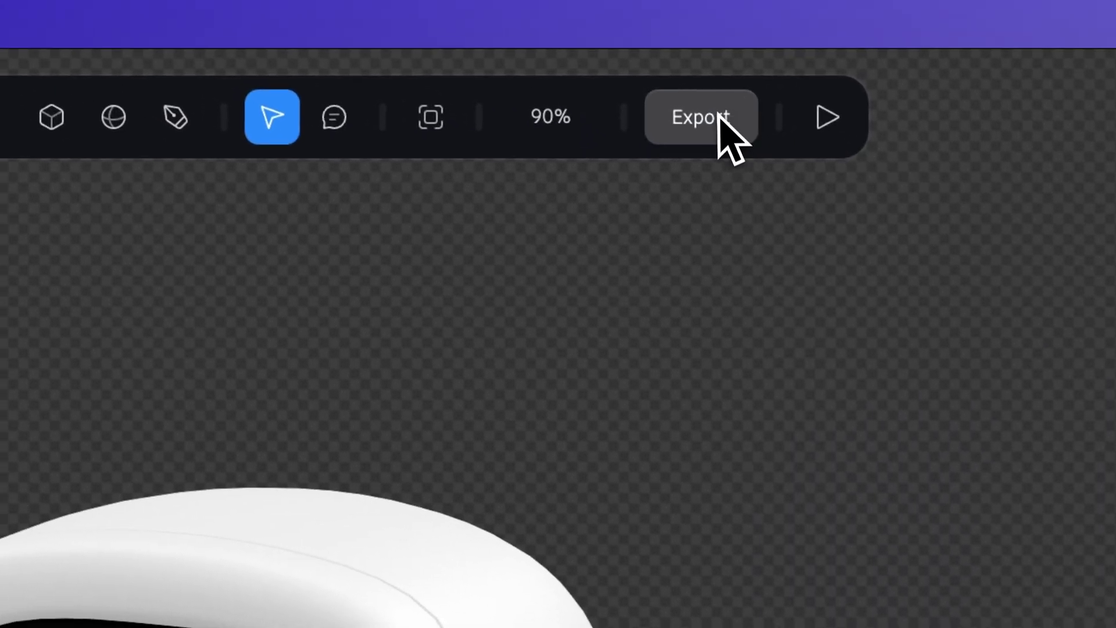
- Export the scene as a Viewer integrated embed, generate its code and copy the embed
click(716, 124)
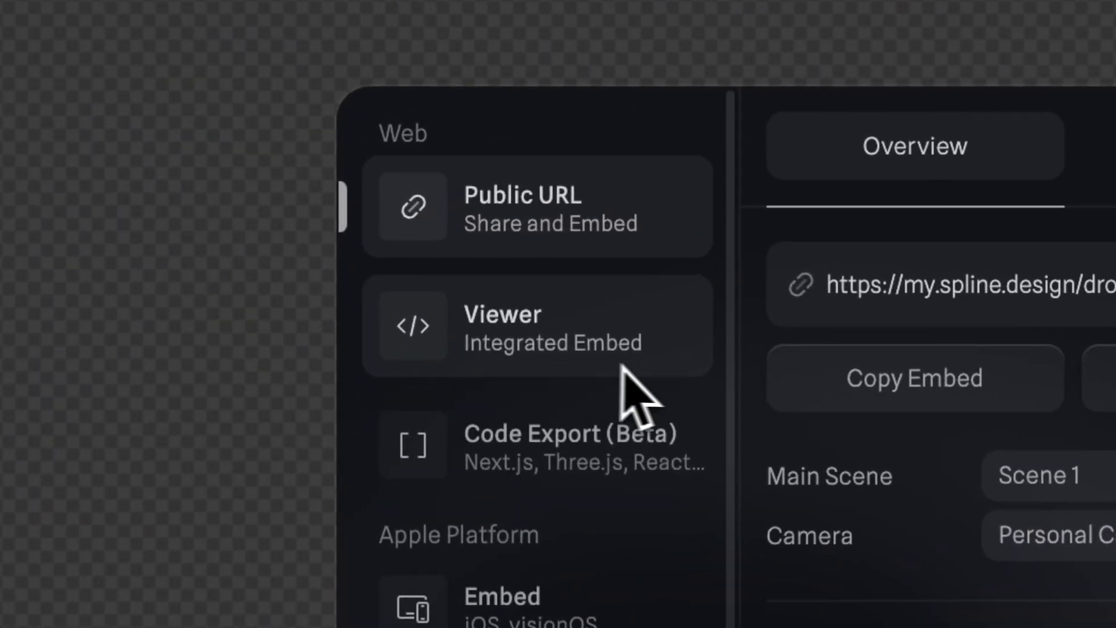
click(623, 364)
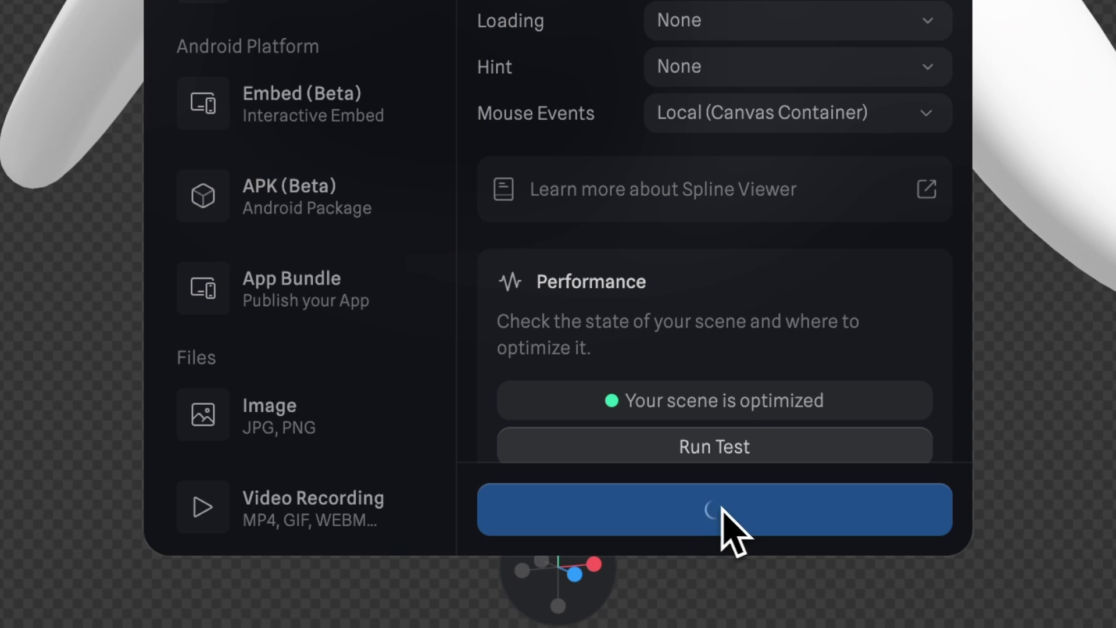
click(706, 529)
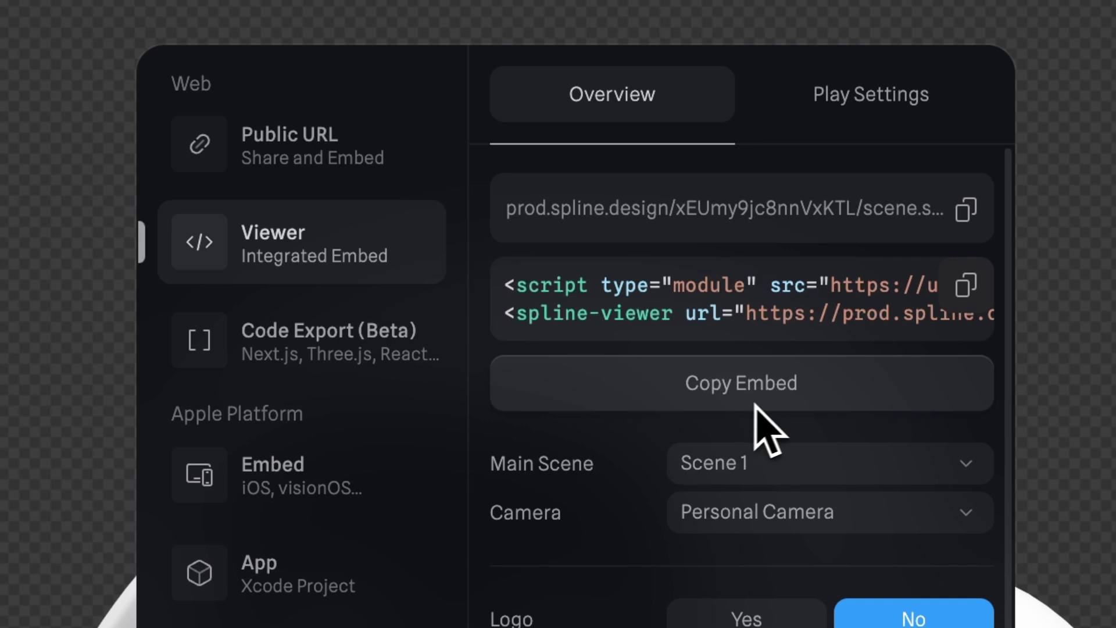
click(785, 402)
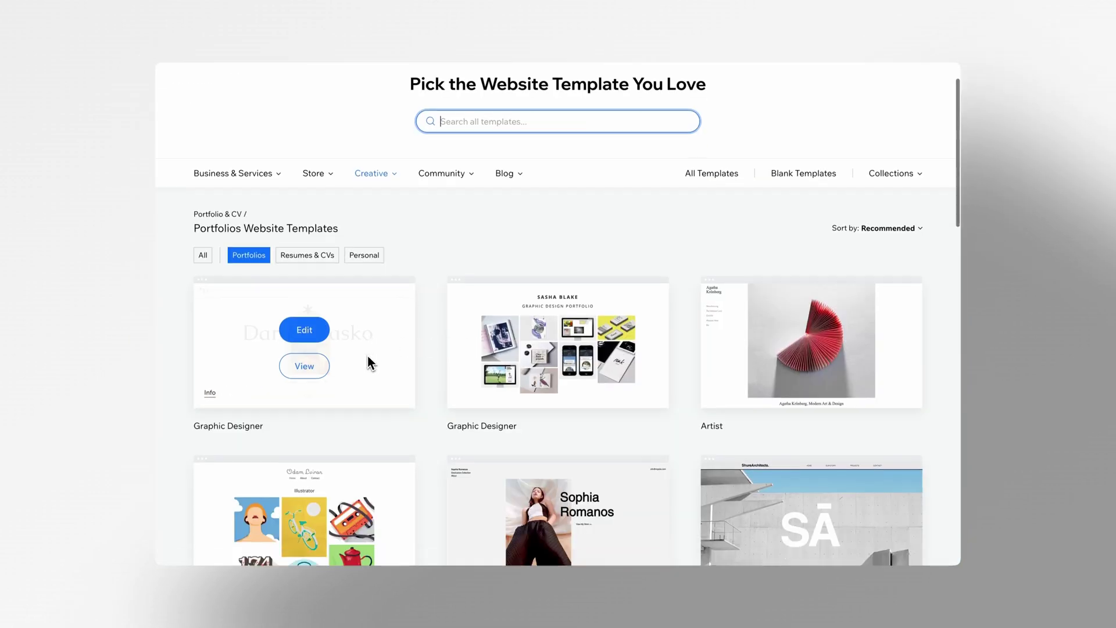
- Switch to Wix and browse the Portfolios website templates
scroll(367, 356, down, 5)
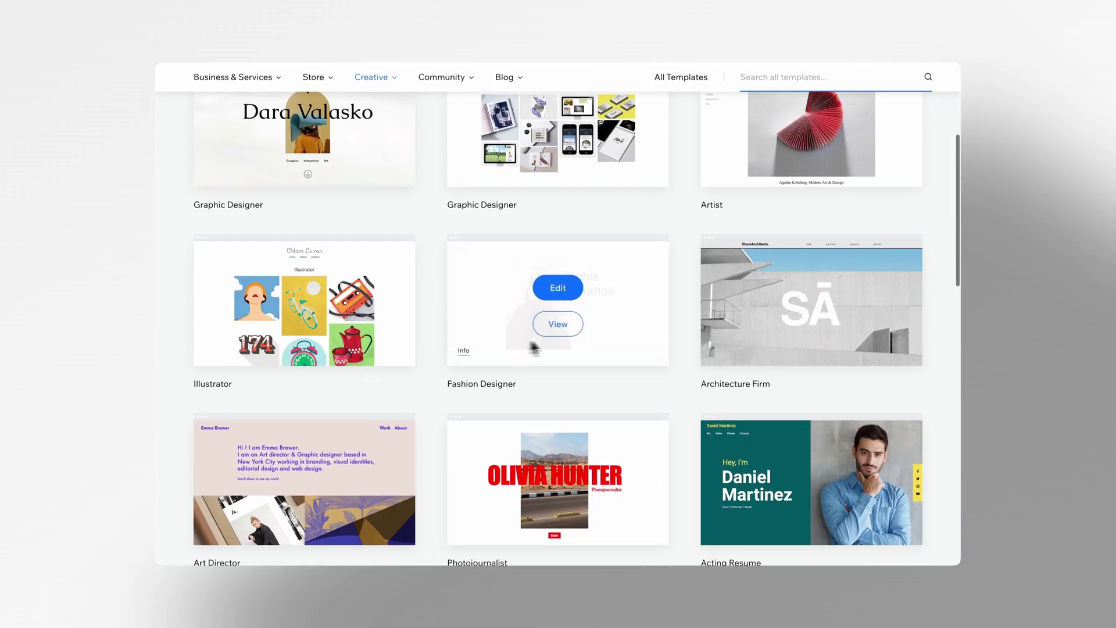
scroll(800, 337, down, 3)
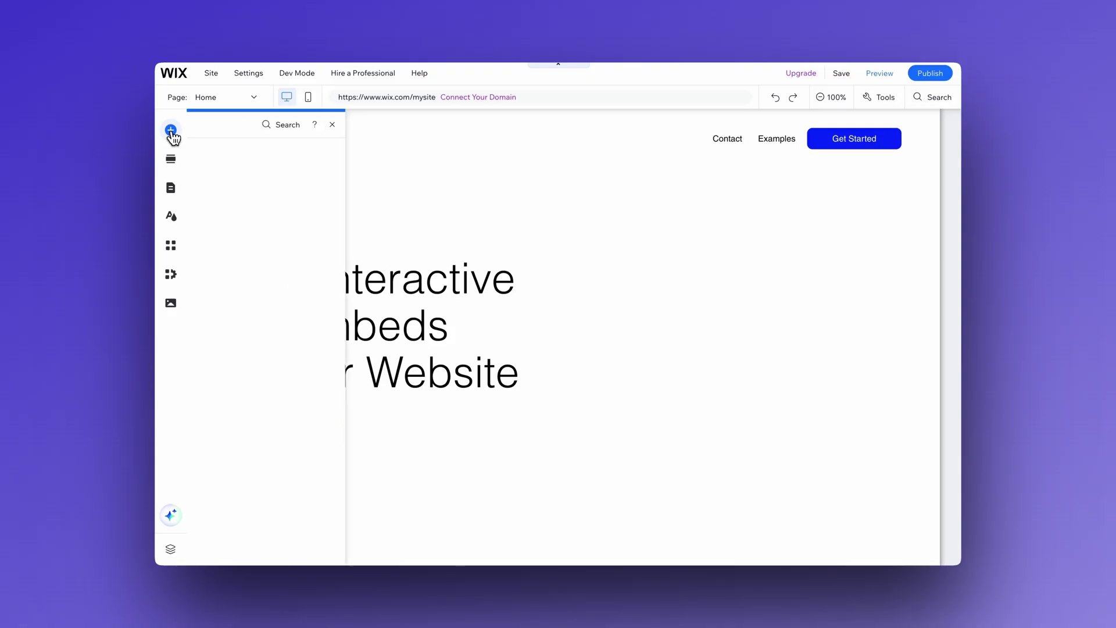
- Add an Embed HTML element to the home page, insert the Spline Viewer code snippet and close the embed settings
click(172, 132)
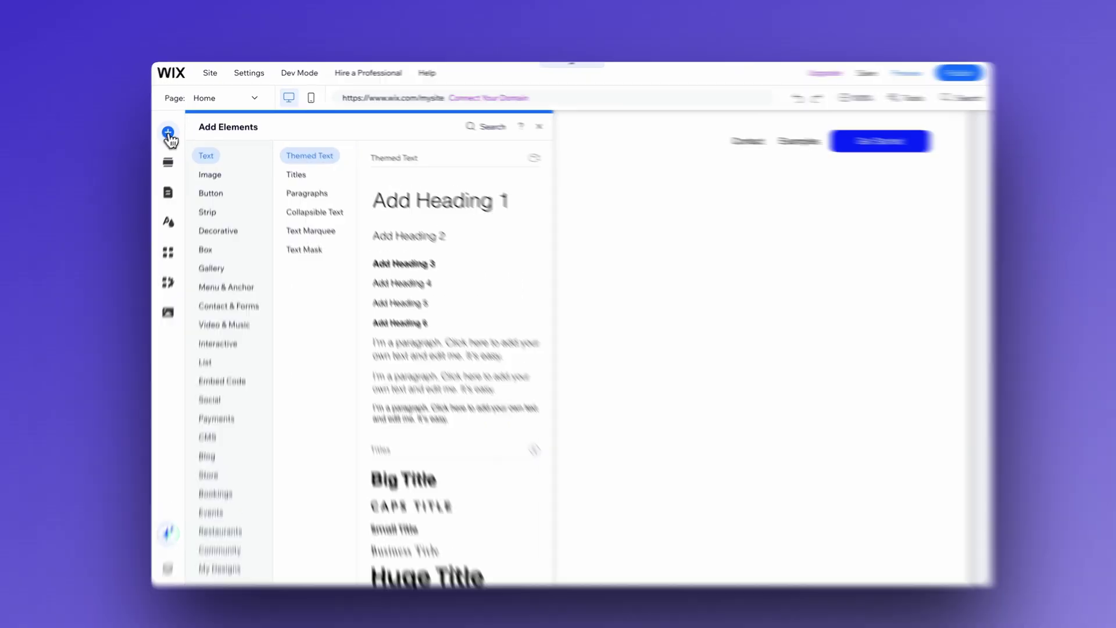
click(213, 555)
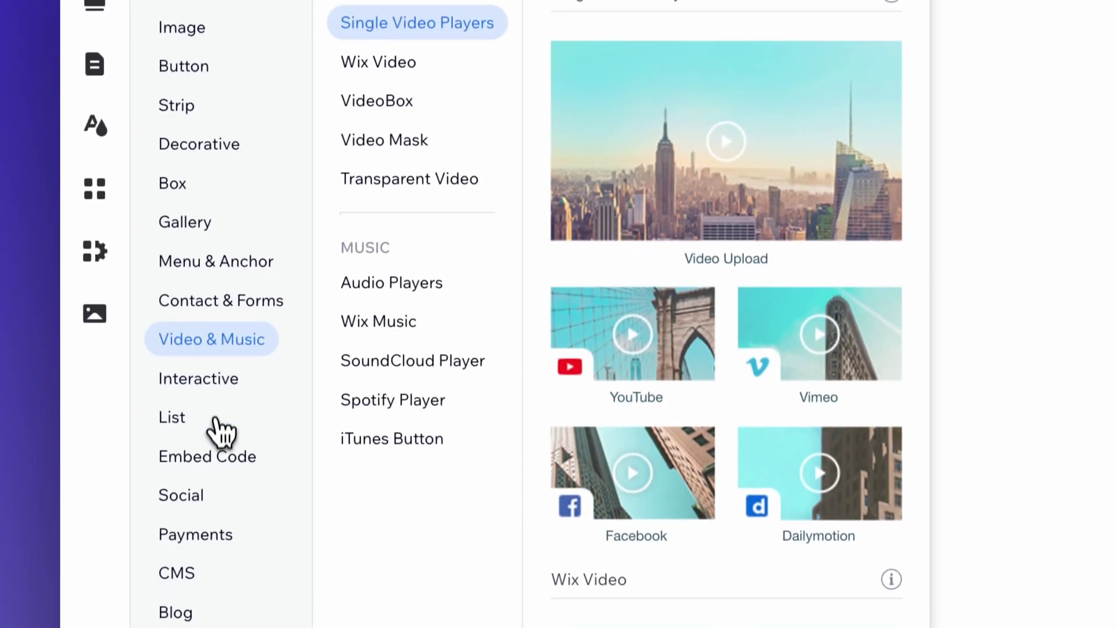
click(218, 453)
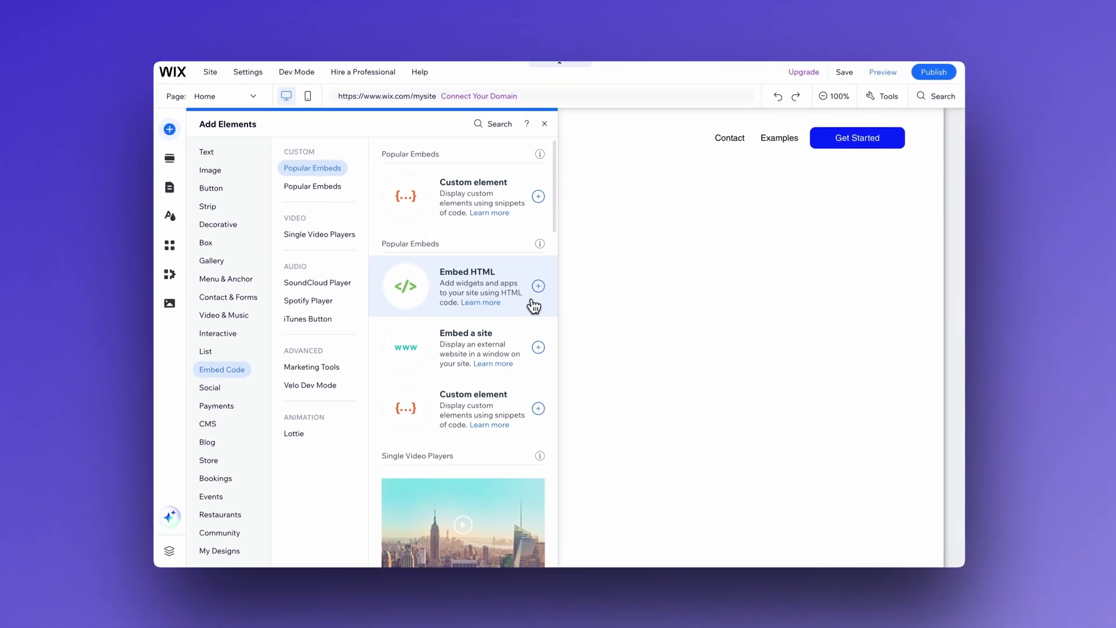
click(538, 286)
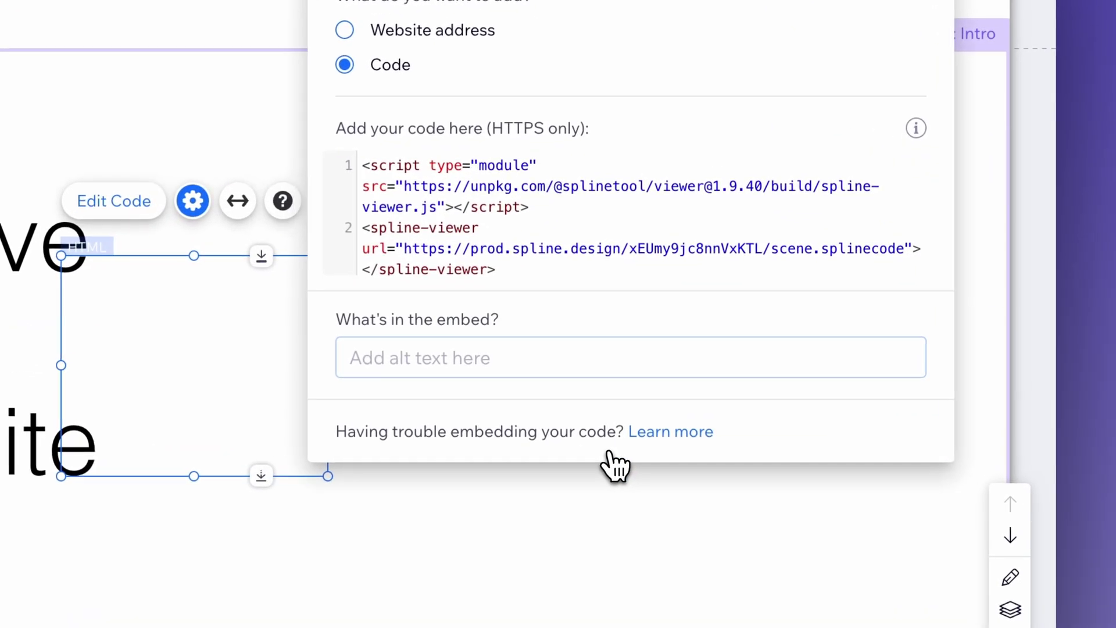
click(927, 0)
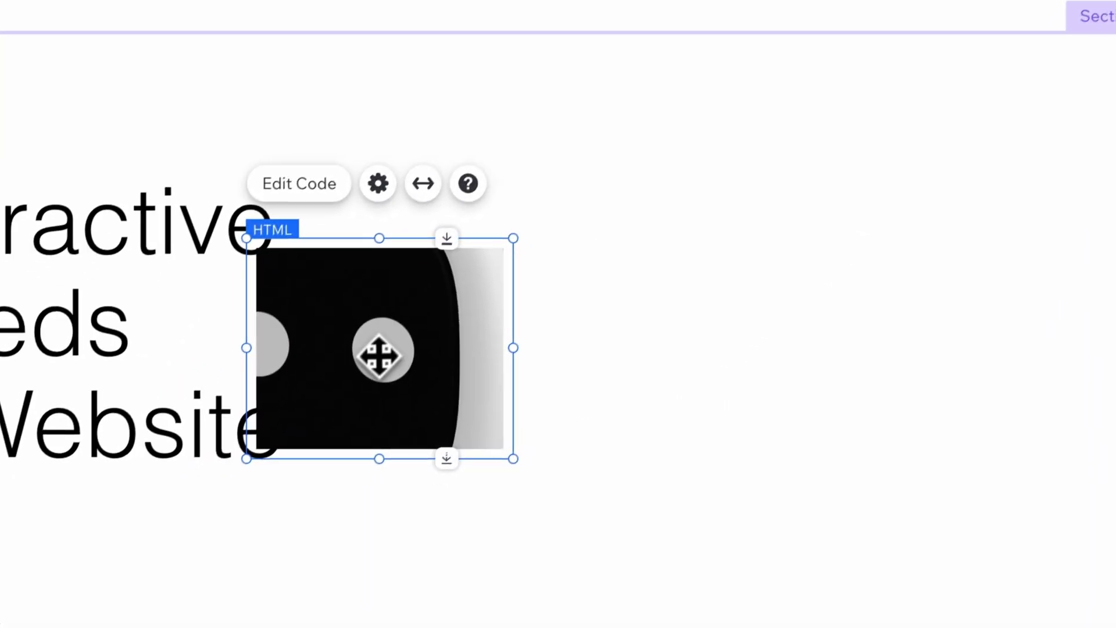
- Move the HTML embed beside the heading, enlarge it until the whole droid fits, and preview the site
drag(298, 454, 566, 461)
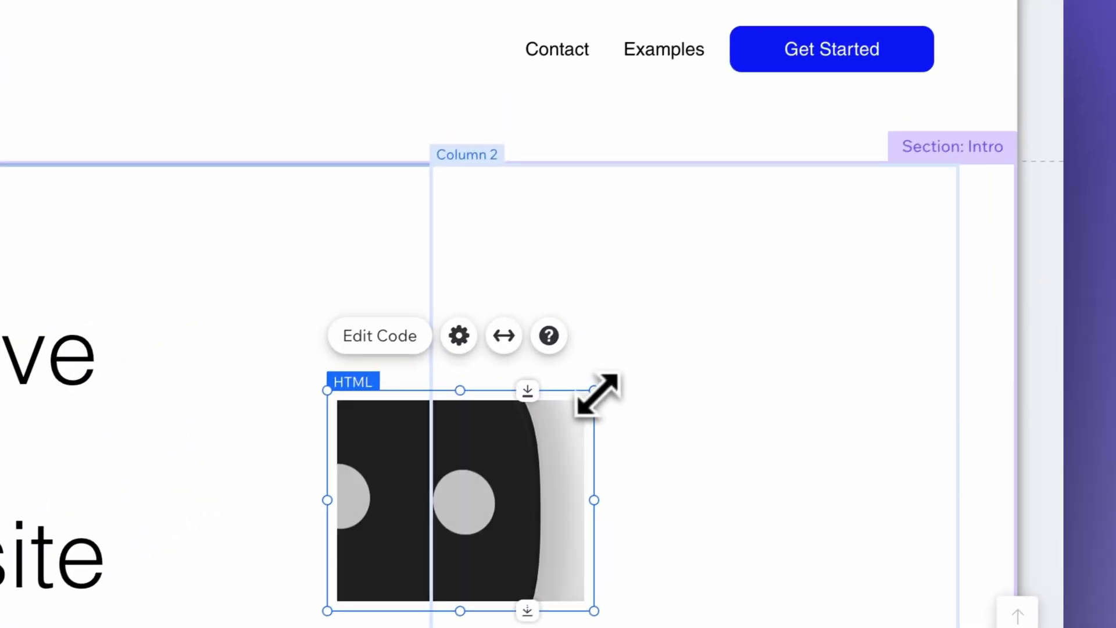
drag(787, 248, 1027, 77)
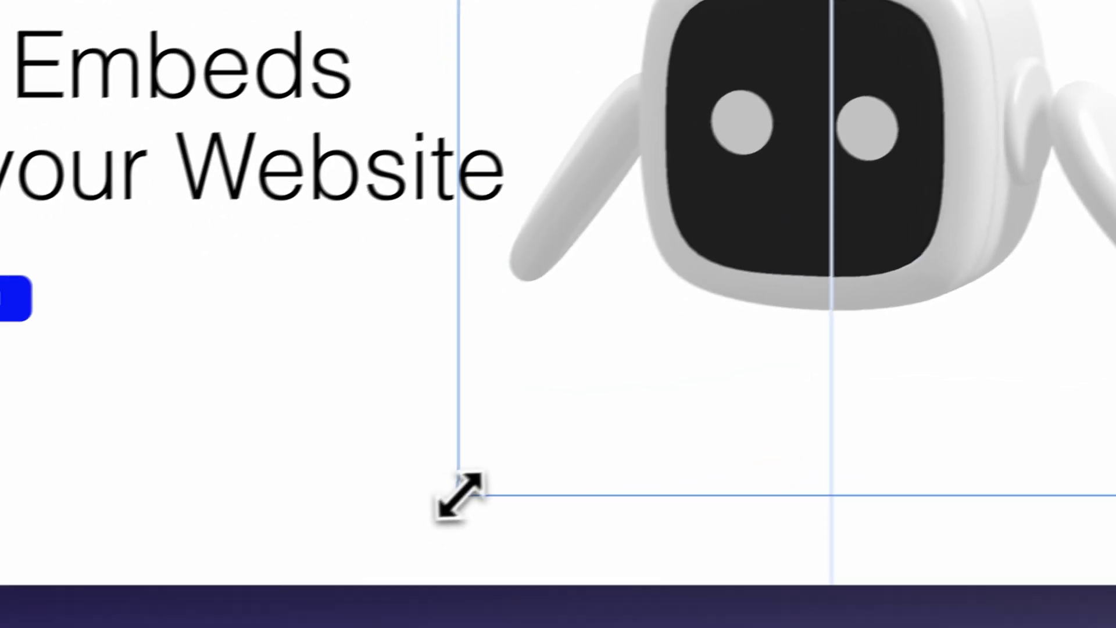
drag(459, 496, 458, 529)
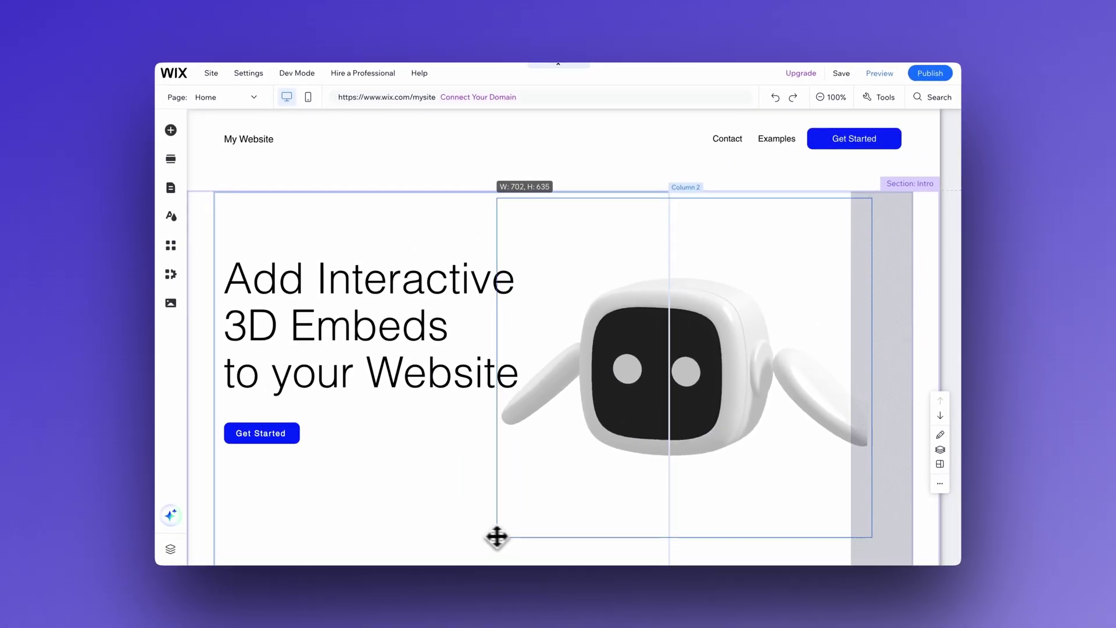
drag(471, 539, 471, 540)
mouse_move(619, 384)
mouse_down()
mouse_move(634, 388)
mouse_move(627, 378)
mouse_up()
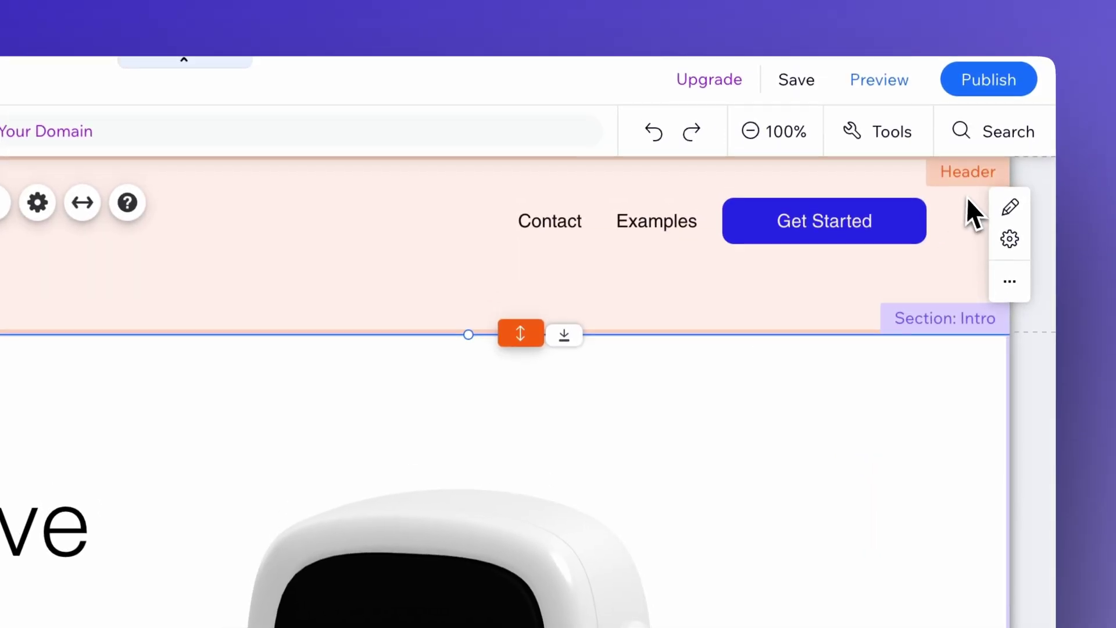
click(875, 87)
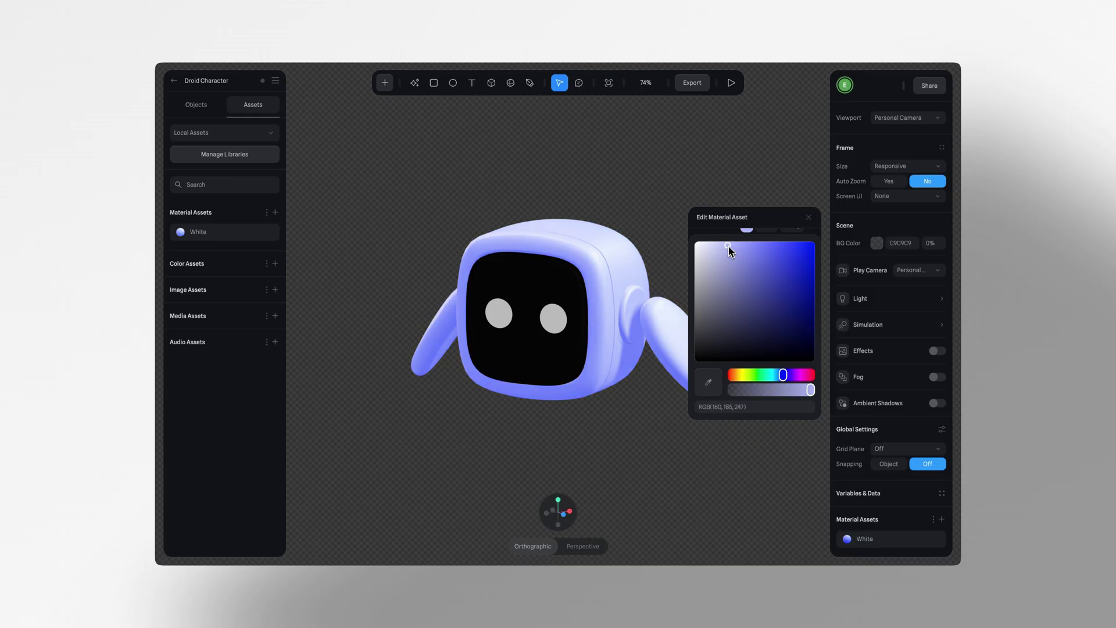
- Switch to Spline, recolor the White material asset to a saturated blue, and update the Viewer export
drag(734, 250, 756, 243)
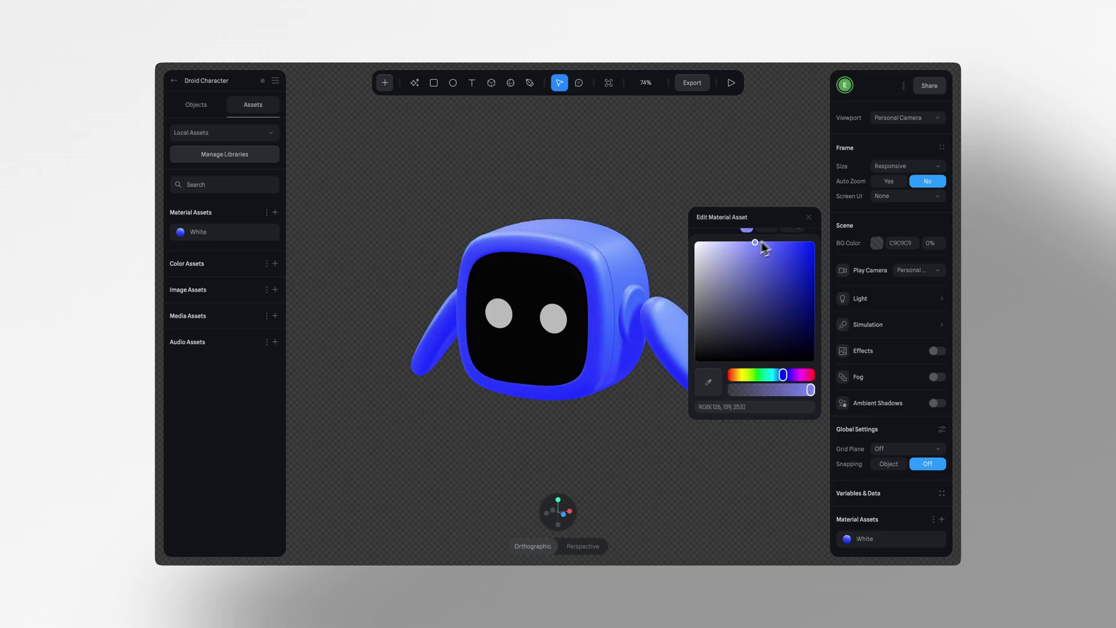
click(809, 217)
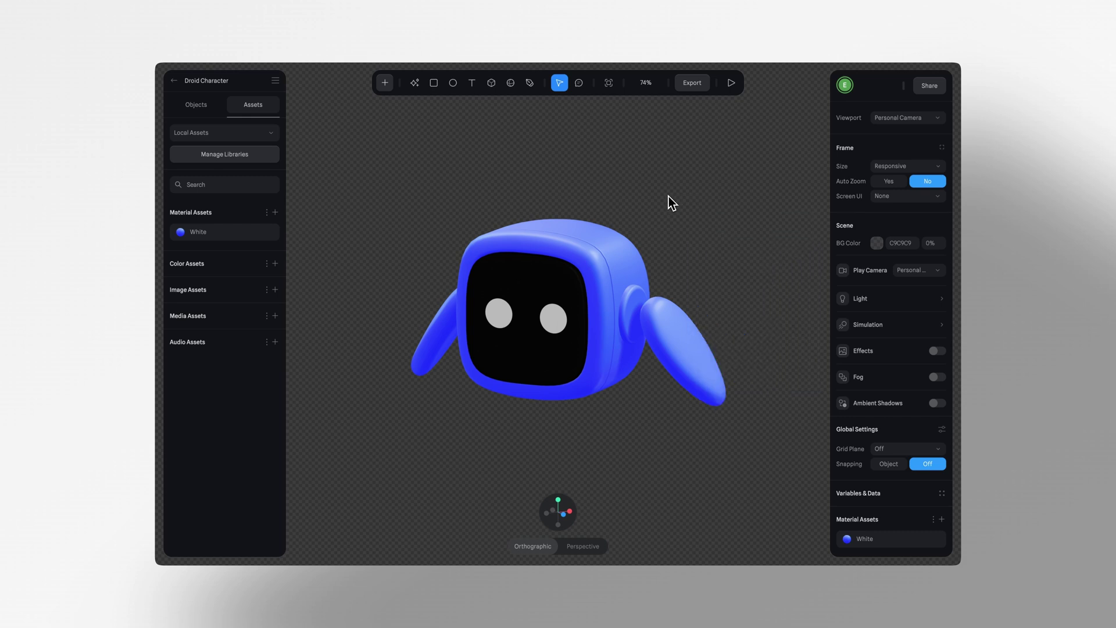
click(693, 83)
scroll(585, 344, down, 1)
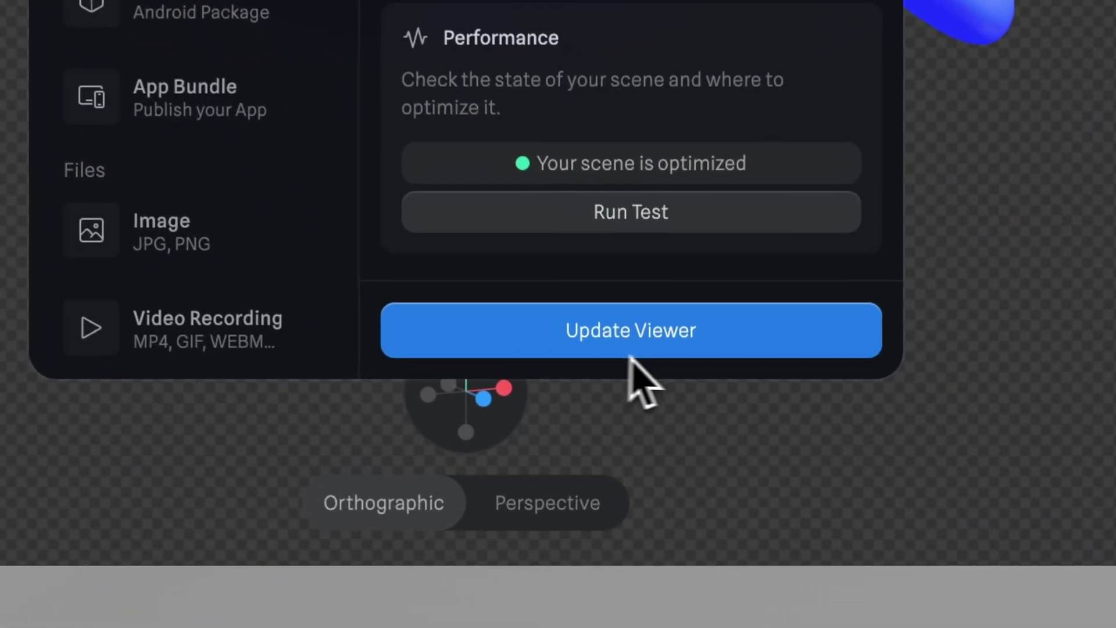
click(621, 498)
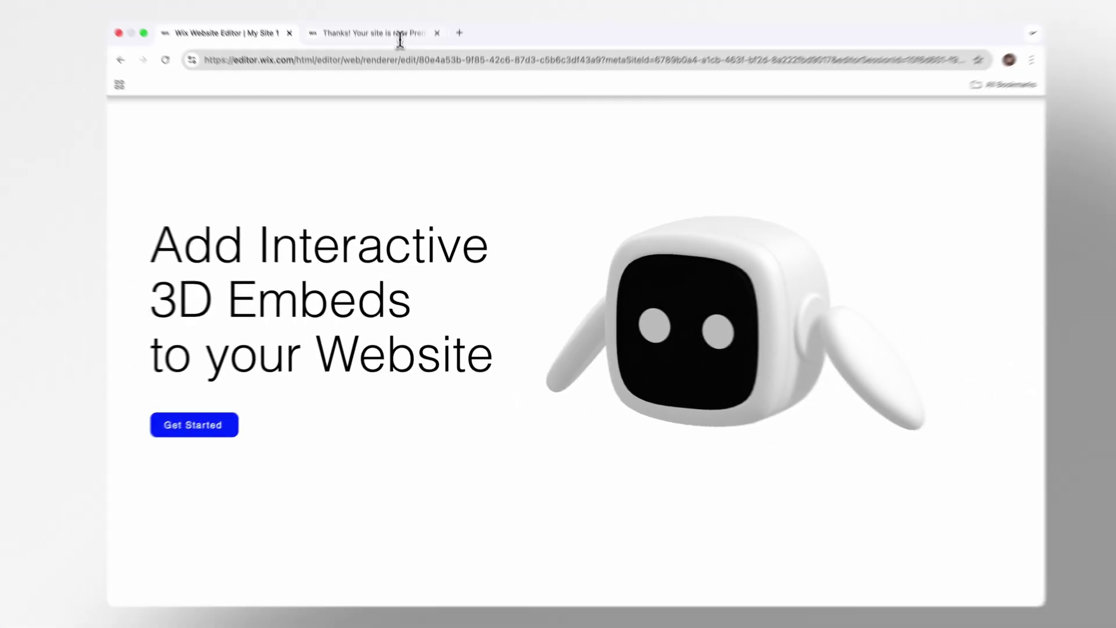
- Return to the Wix site and preview the page with the recolored droid
click(573, 93)
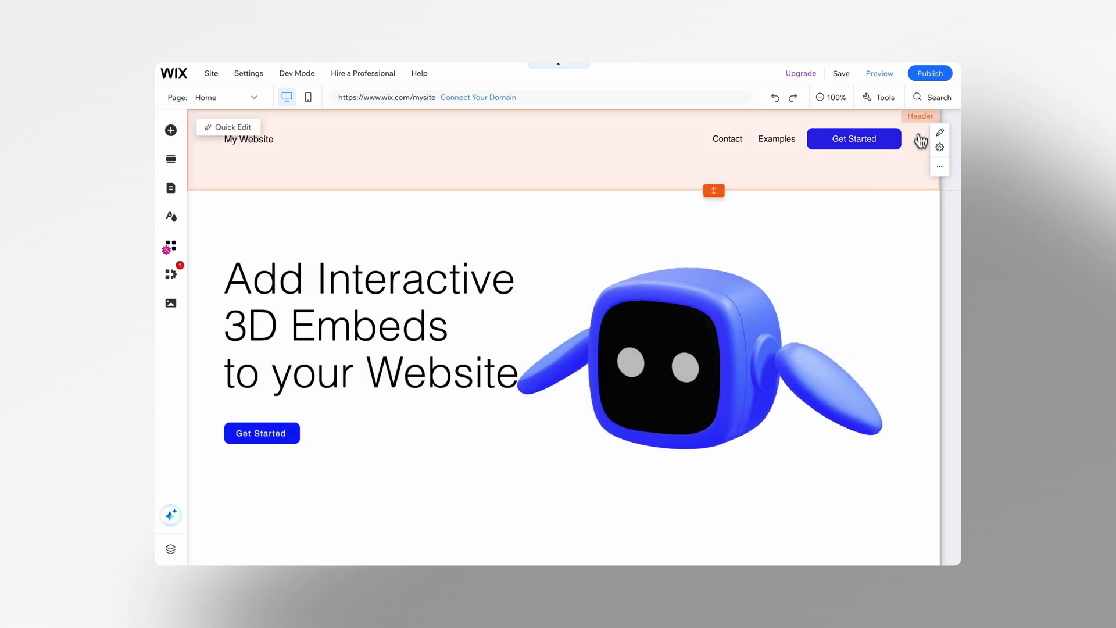
click(879, 74)
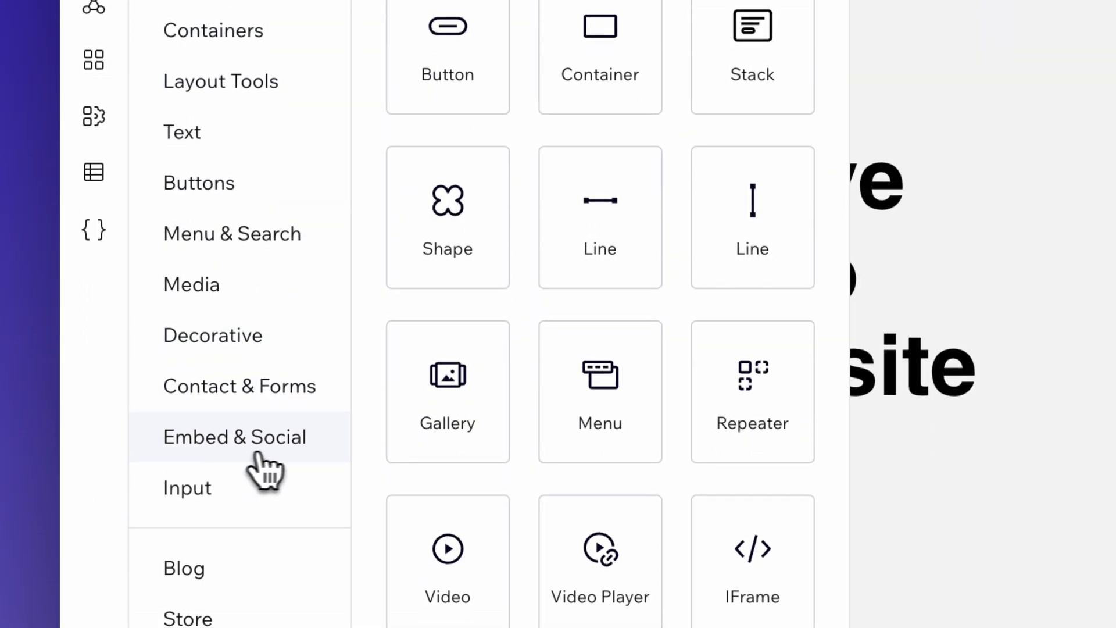
- In Wix Studio, add an iFrame embed beside the heading and enlarge it across most of the second column
click(321, 468)
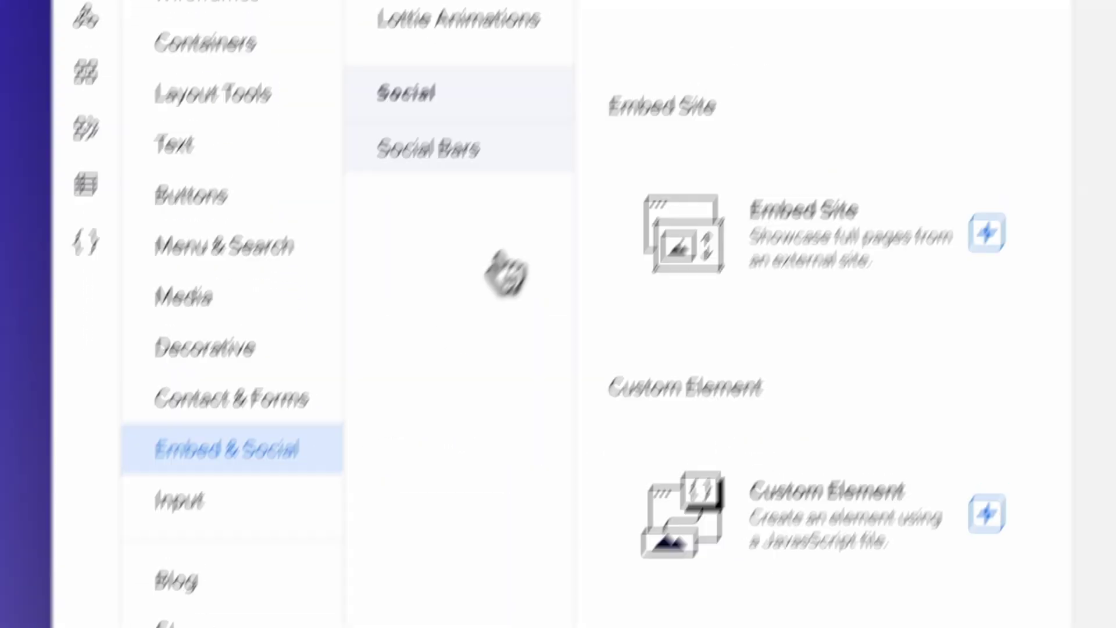
scroll(518, 259, up, 5)
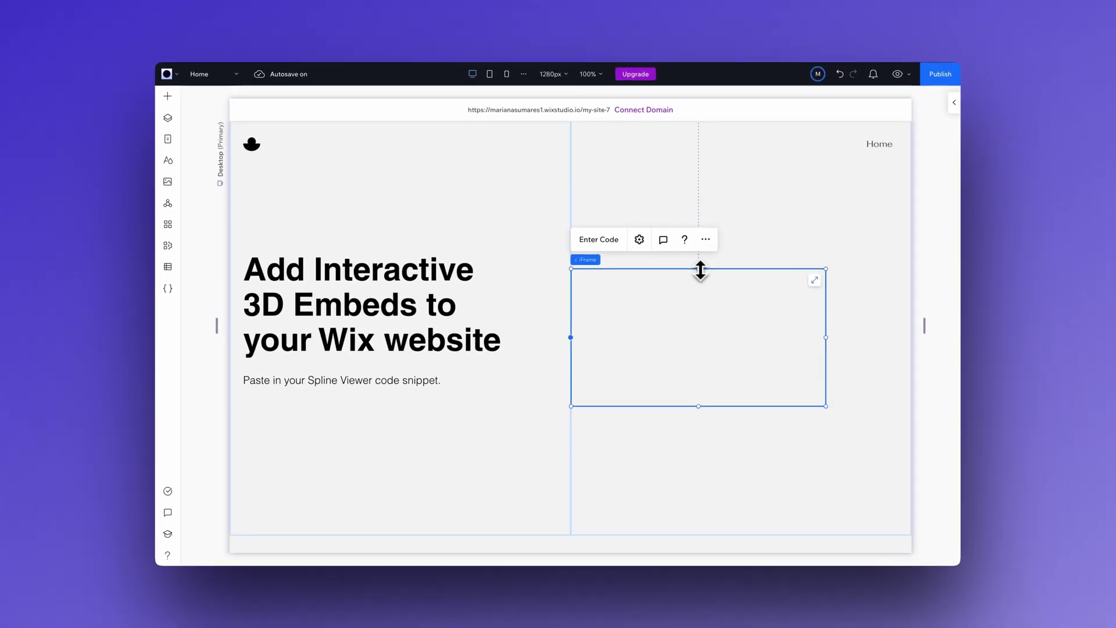
drag(700, 270, 699, 168)
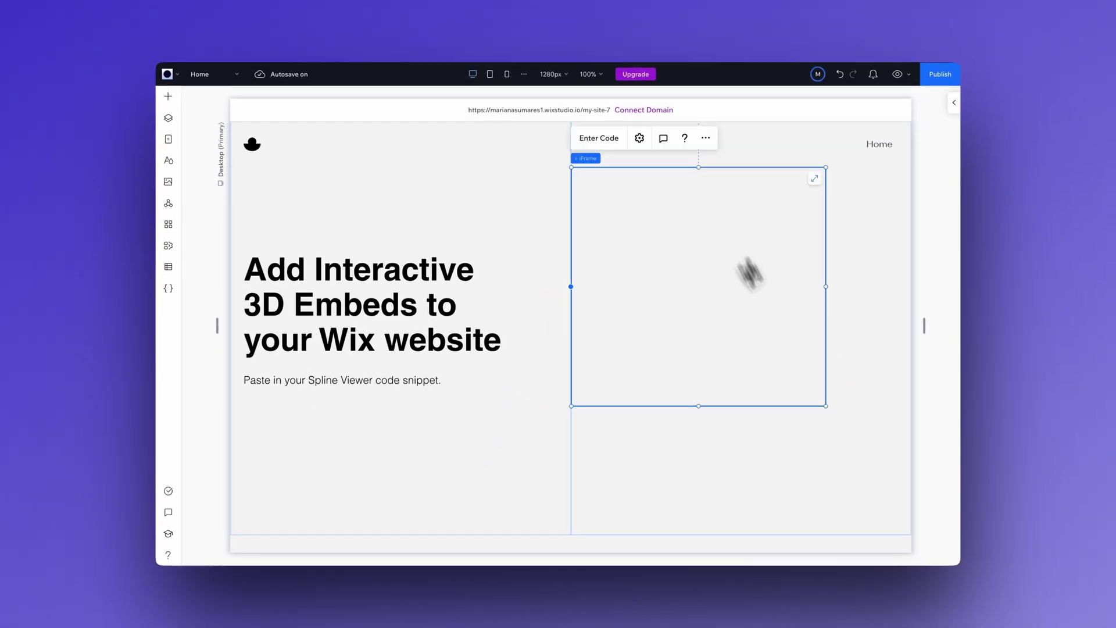
drag(902, 300, 904, 300)
drag(737, 407, 738, 459)
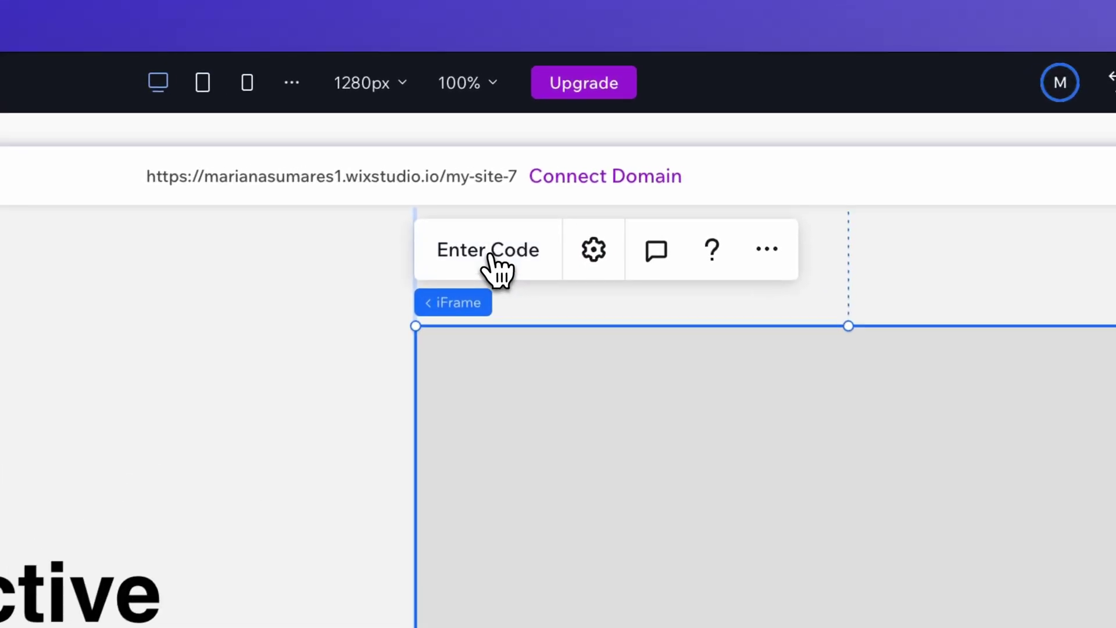
- Replace the iFrame's placeholder code with the copied Spline Viewer snippet, update the embed and close its settings
click(599, 138)
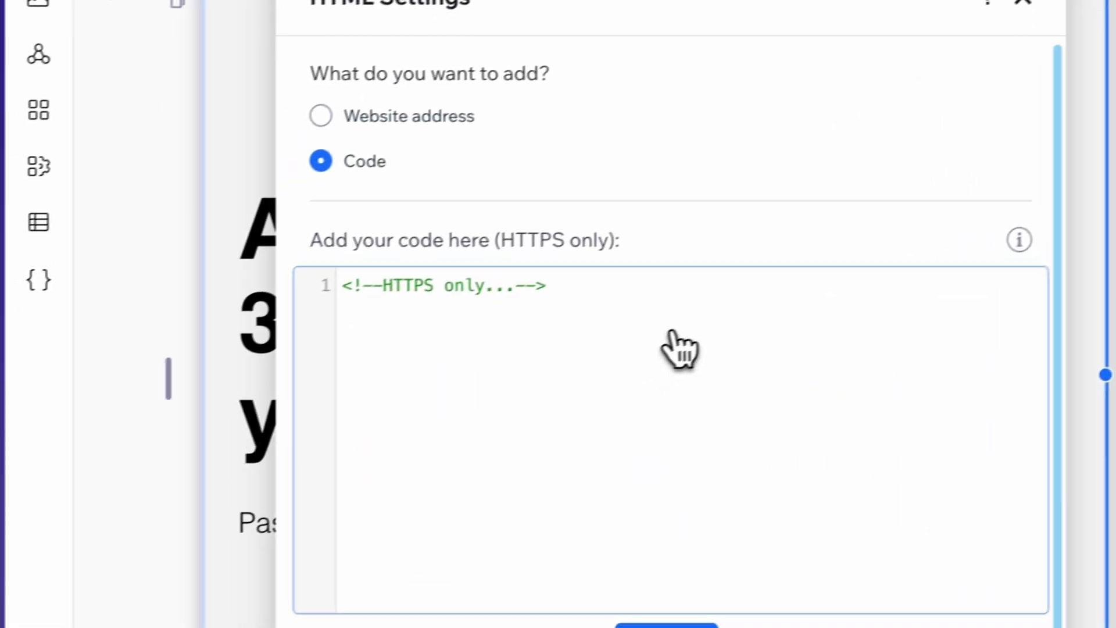
drag(632, 275, 367, 285)
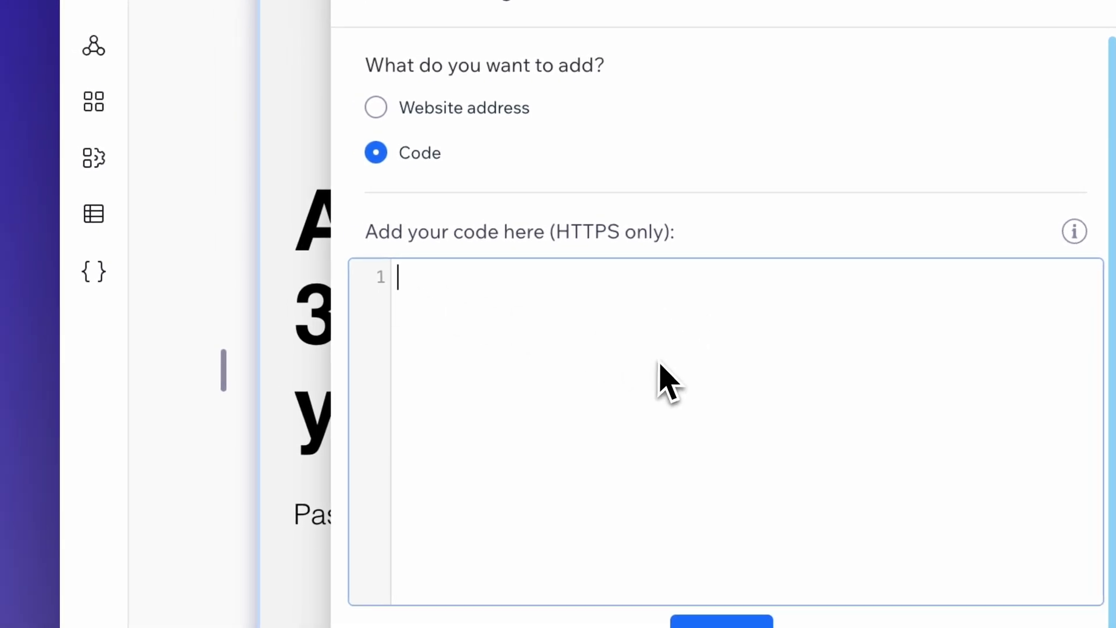
key(ctrl+v)
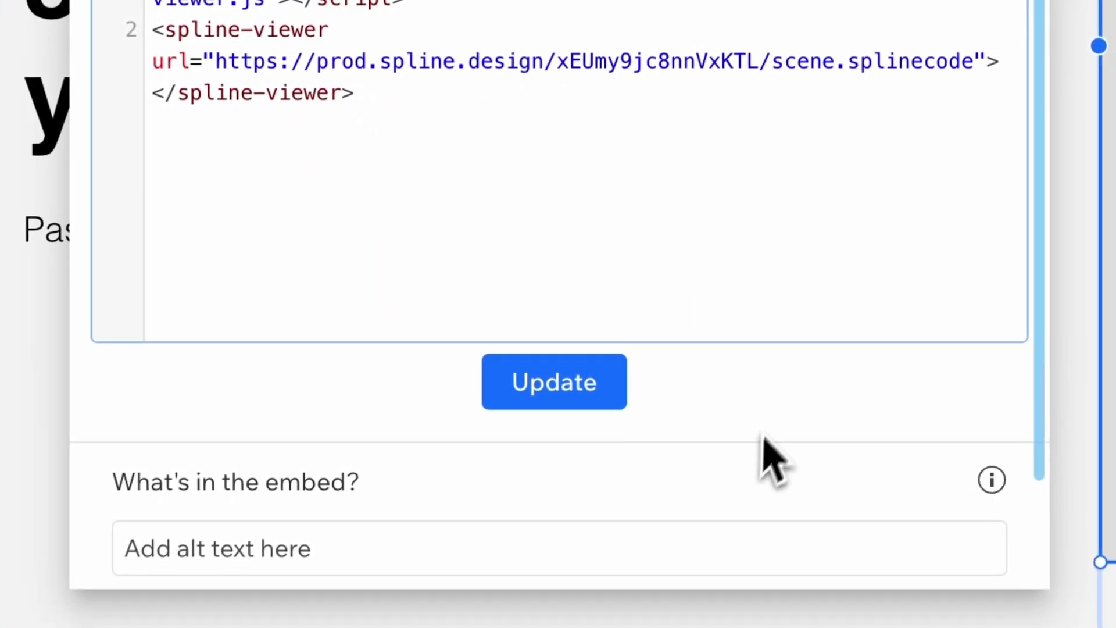
click(554, 382)
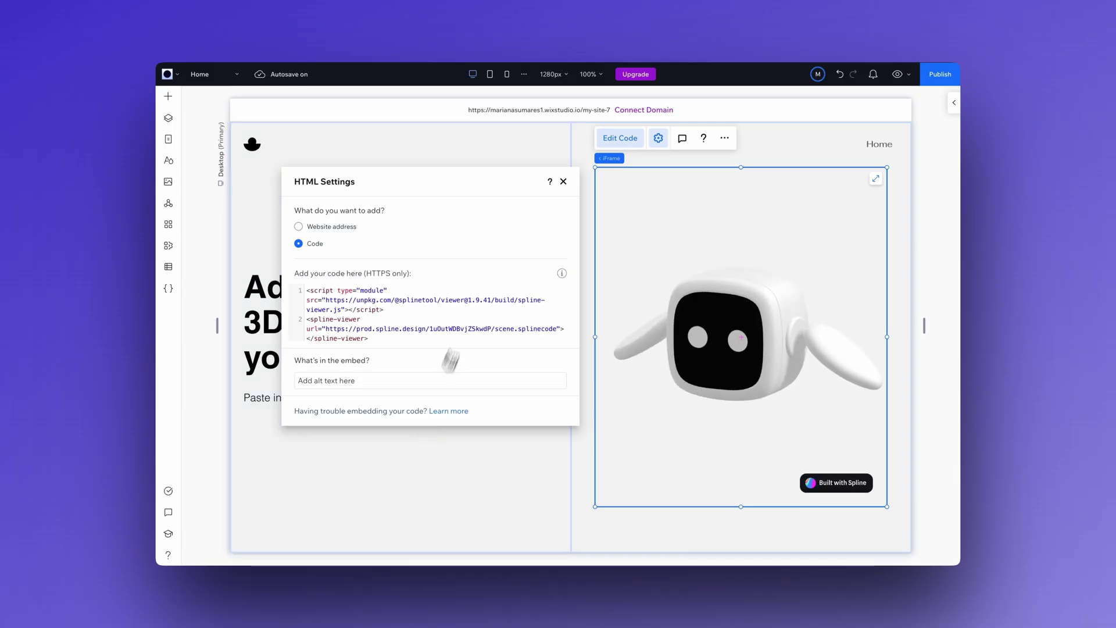
click(564, 182)
click(312, 329)
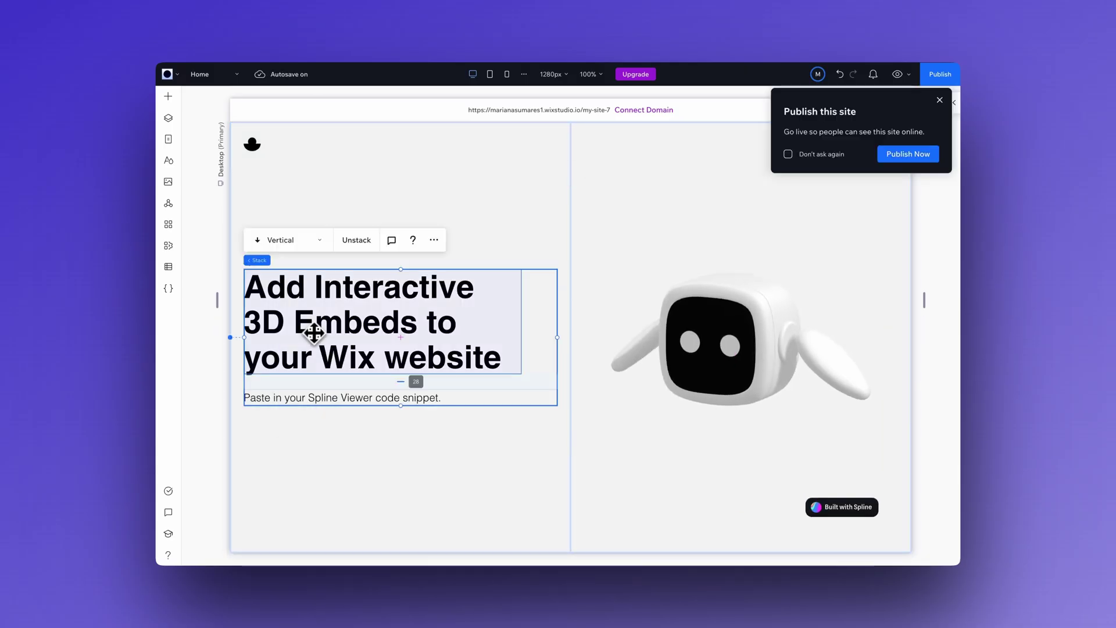
drag(312, 329, 367, 335)
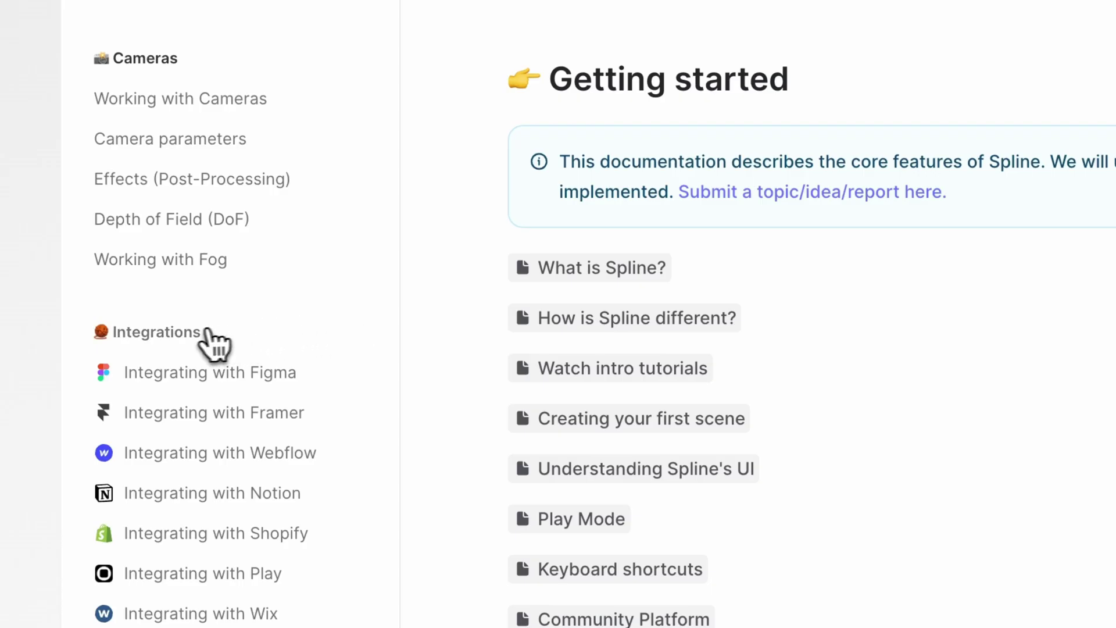
- Switch to the Spline documentation and look through the articles in its Integrations section
click(175, 336)
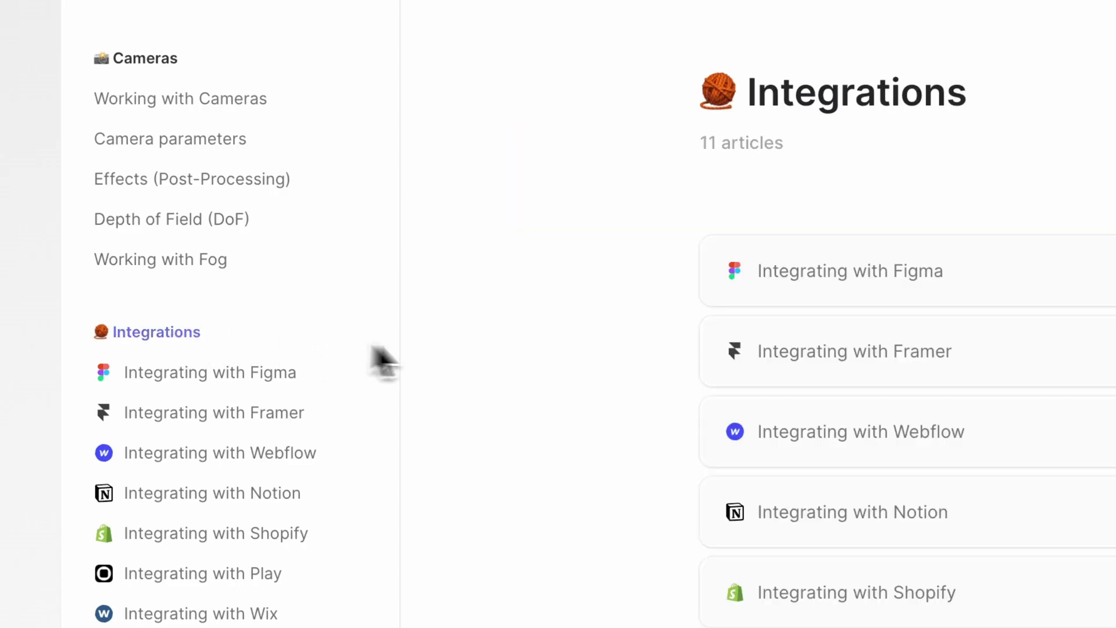
scroll(748, 294, down, 3)
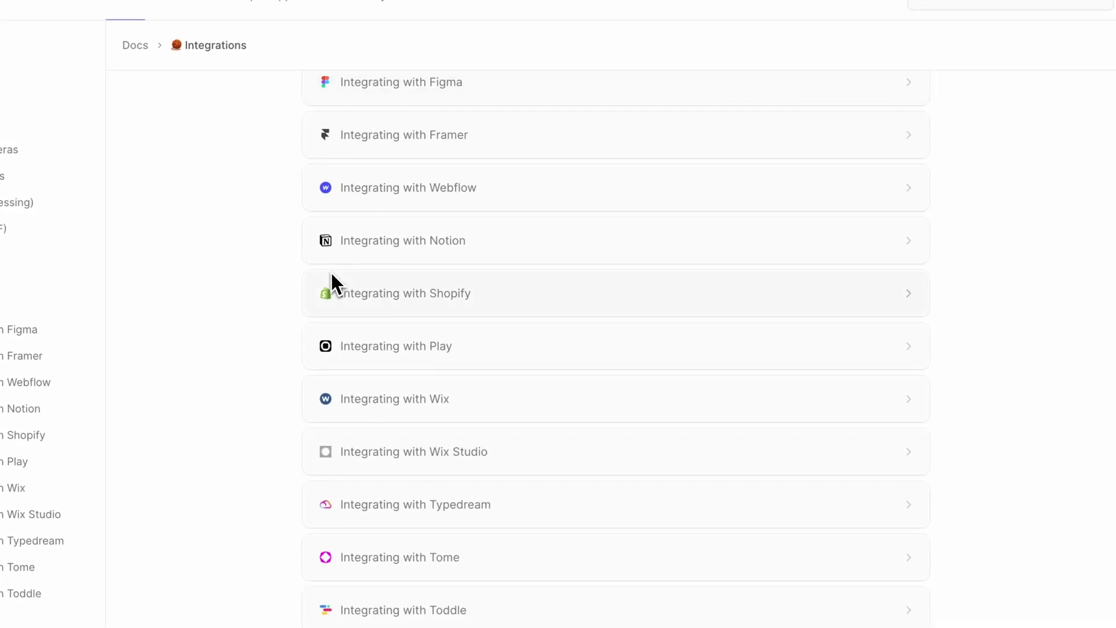
scroll(346, 272, up, 2)
scroll(330, 271, up, 1)
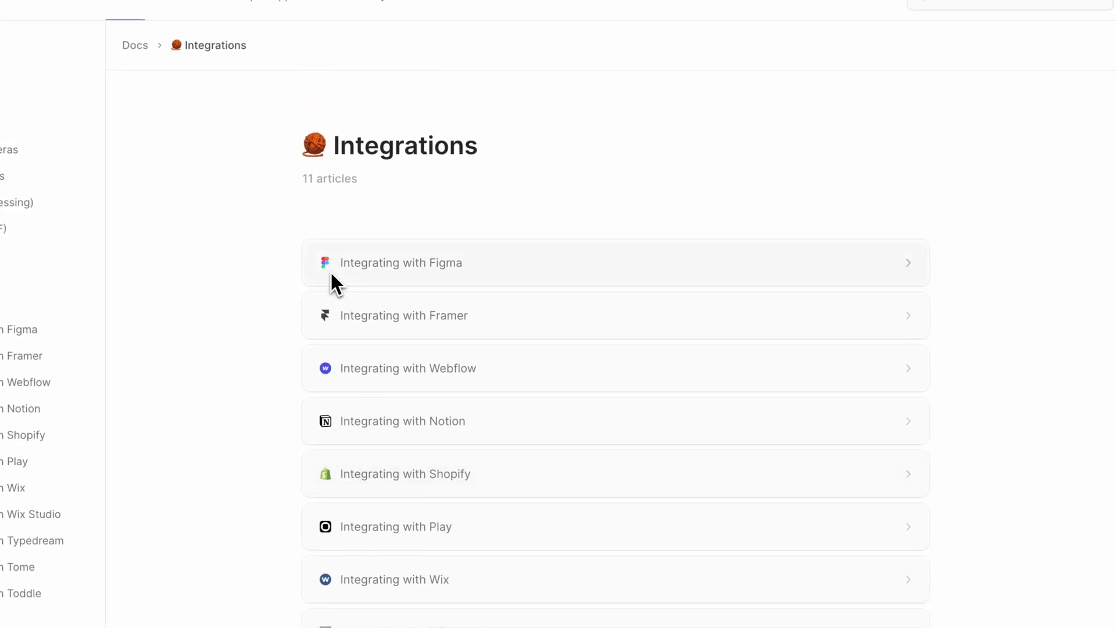